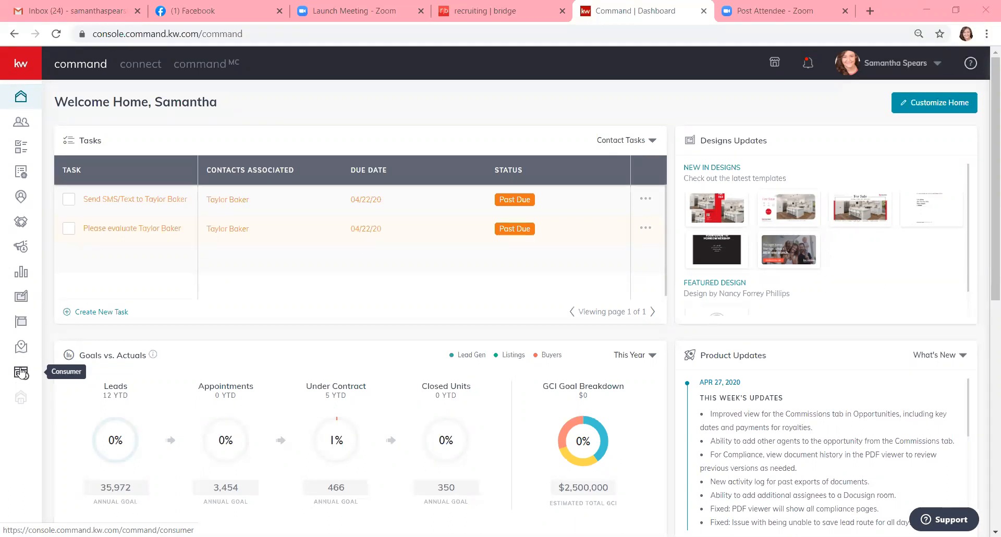
Open the Site & App Settings of the Consumer section
{"action": "left_click", "coordinate": [23, 374]}
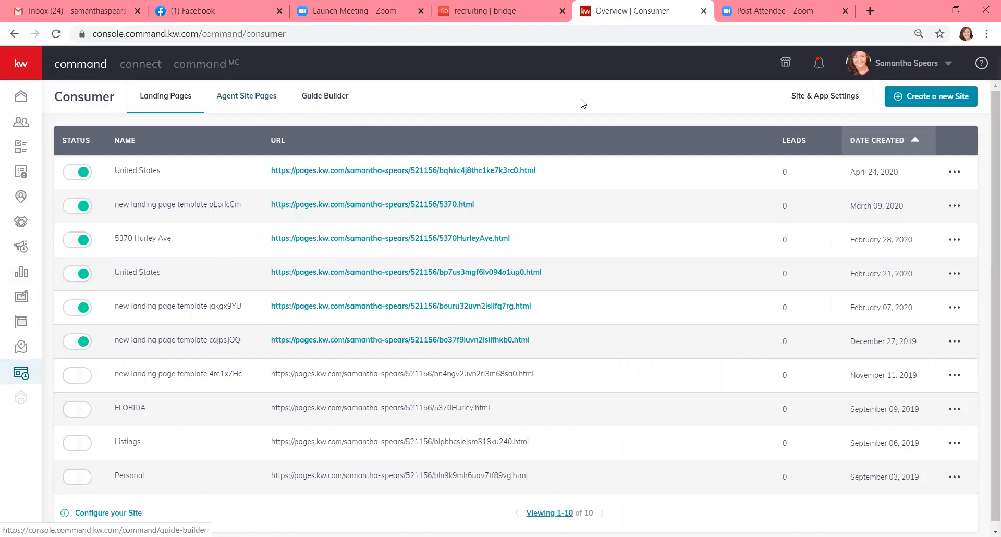
{"action": "left_click", "coordinate": [813, 101]}
{"action": "left_click", "coordinate": [821, 99]}
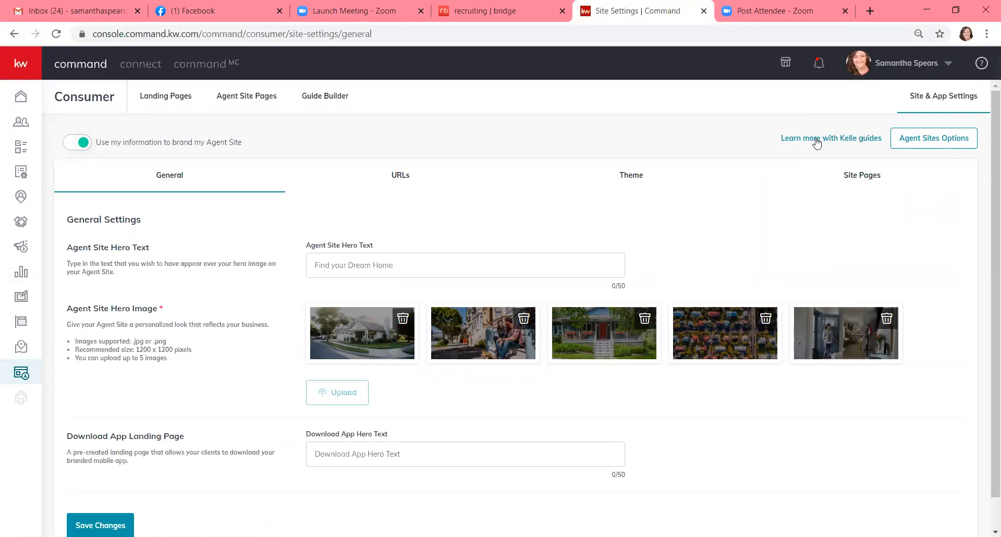
Launch the Agent Site Kelle Guide from the site settings and confirm leaving the page
{"action": "left_click", "coordinate": [853, 140]}
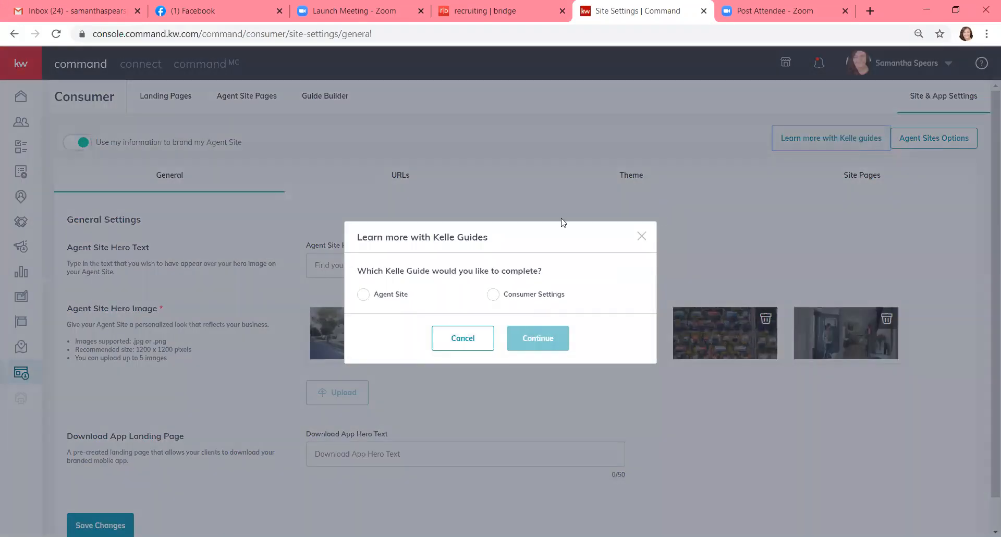
{"action": "left_click", "coordinate": [363, 295]}
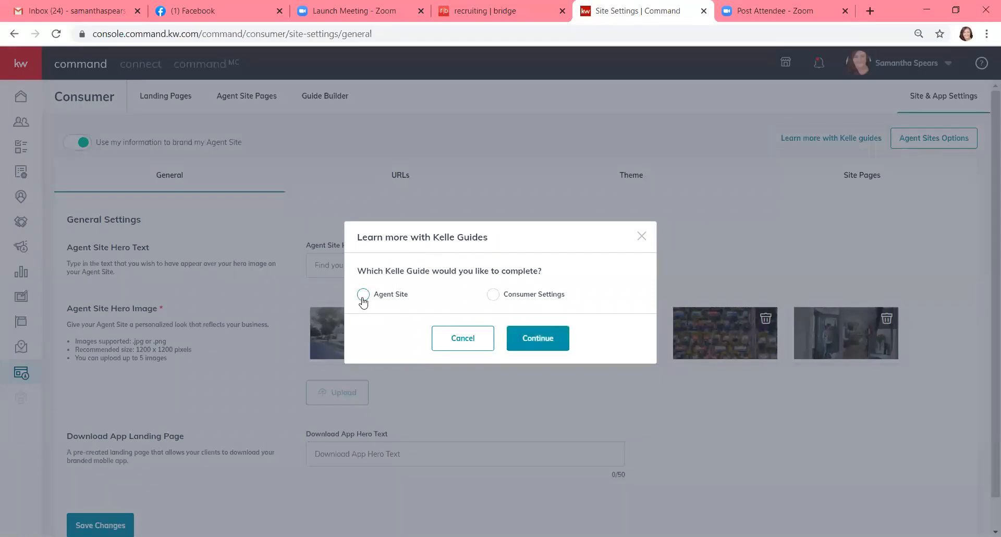
{"action": "left_click", "coordinate": [531, 339]}
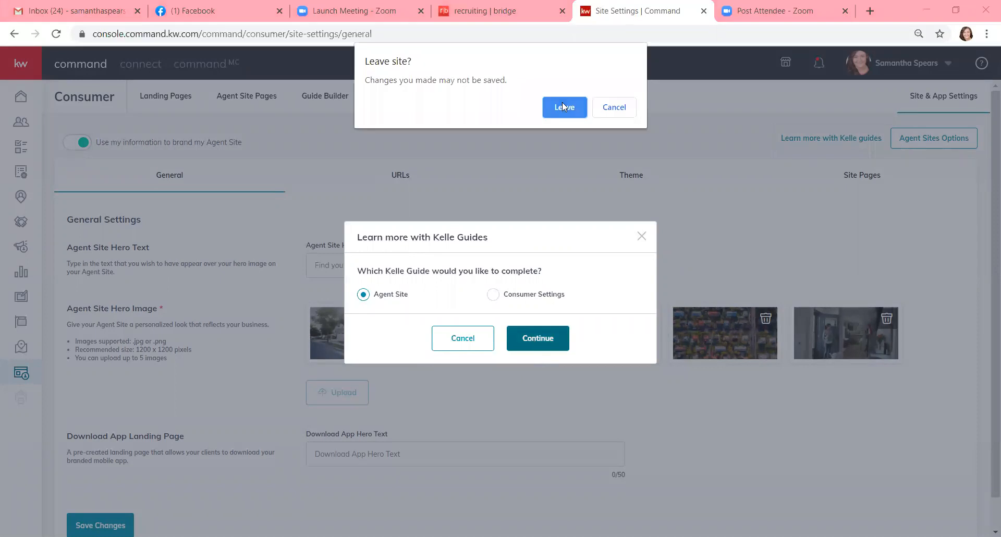
{"action": "left_click", "coordinate": [563, 107]}
Start the Agent Sites guide and acknowledge the compliance reminder
{"action": "scroll", "coordinate": [562, 106], "scroll_direction": "down", "scroll_amount": 1}
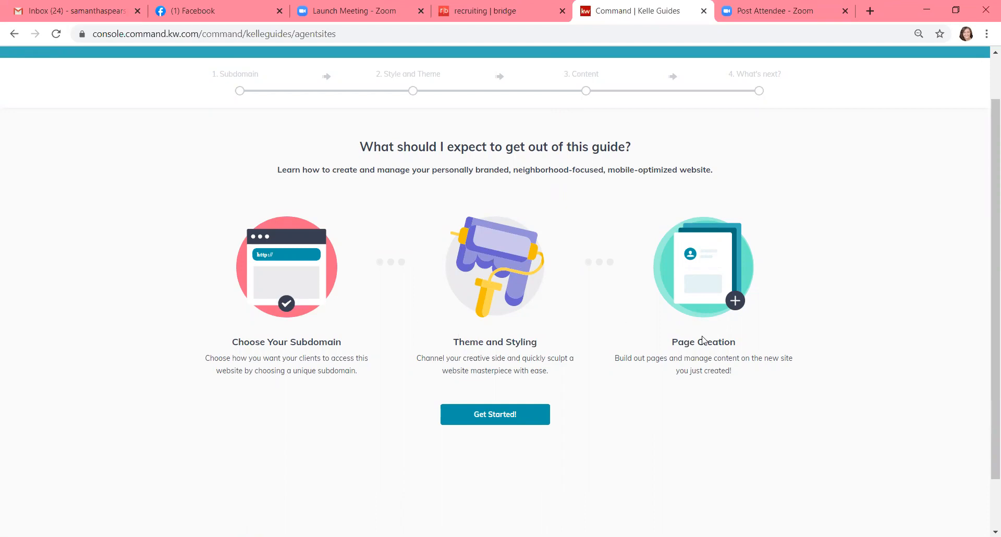
{"action": "left_click", "coordinate": [512, 415]}
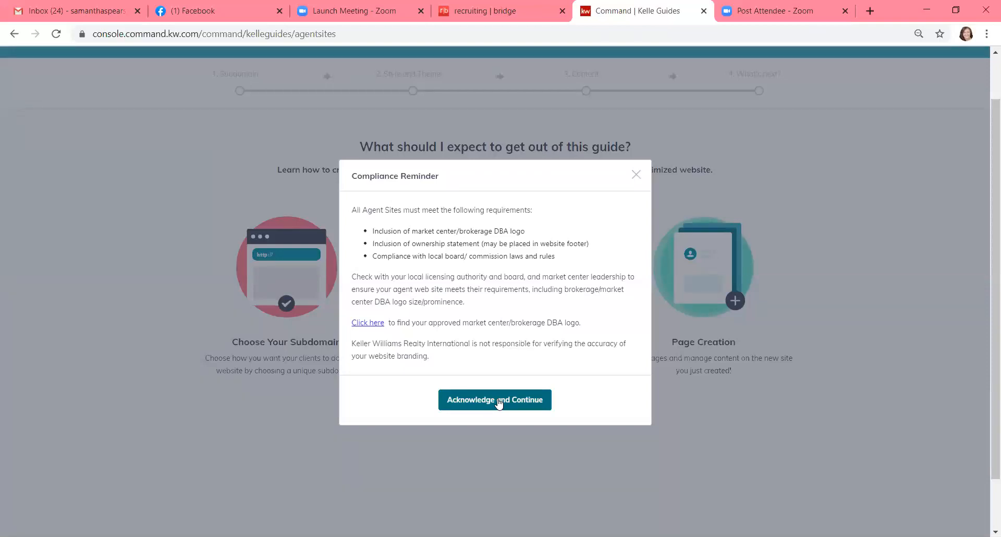
{"action": "left_click", "coordinate": [497, 401]}
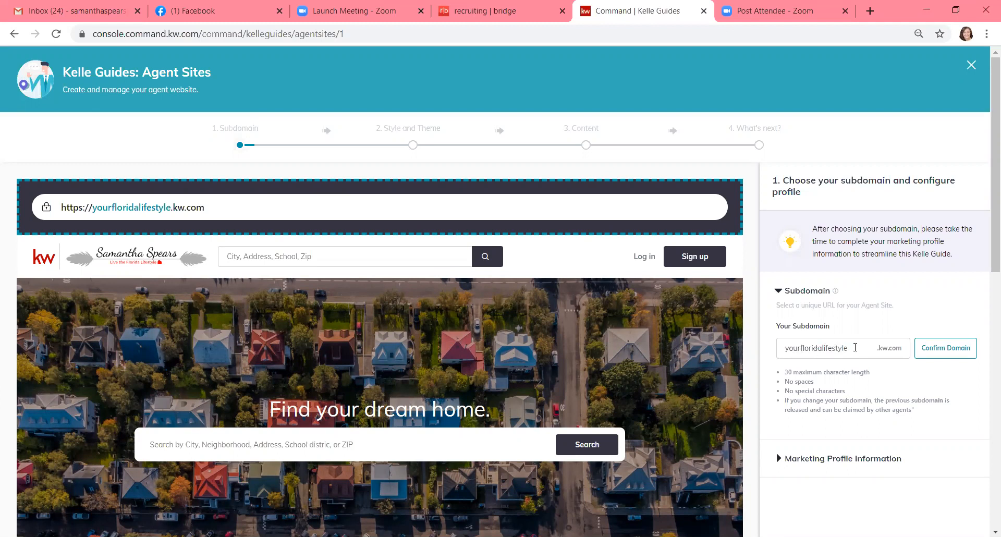
Review the subdomain and the Marketing Profile Information, from basic details and legal footer through imagery and social media links
{"action": "scroll", "coordinate": [855, 347], "scroll_direction": "down", "scroll_amount": 1}
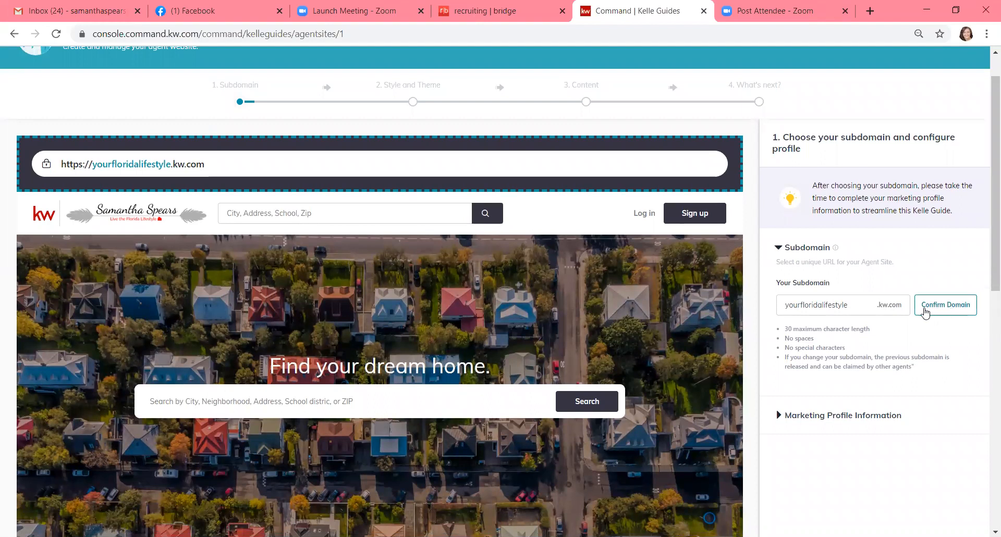
{"action": "scroll", "coordinate": [909, 341], "scroll_direction": "down", "scroll_amount": 2}
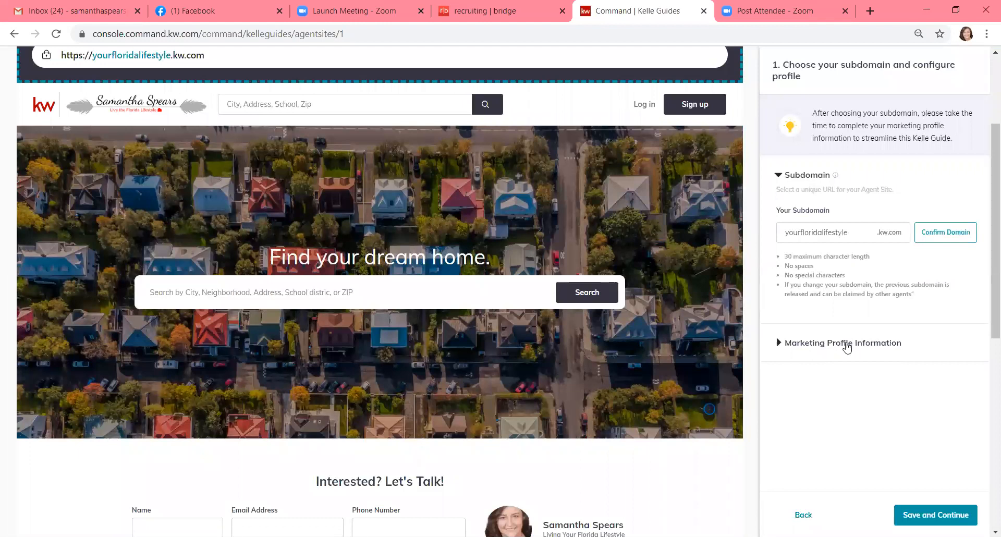
{"action": "left_click", "coordinate": [846, 347]}
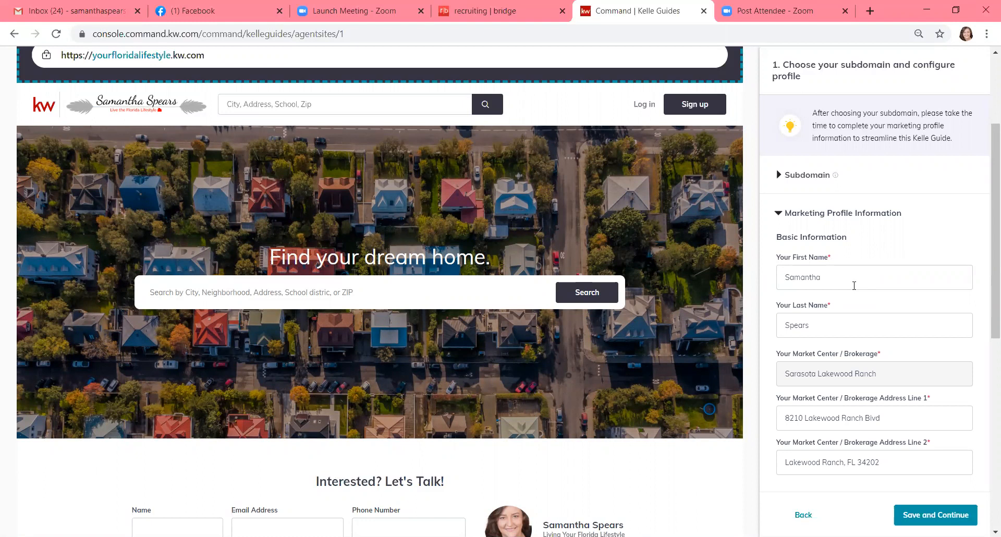
{"action": "scroll", "coordinate": [854, 285], "scroll_direction": "down", "scroll_amount": 3}
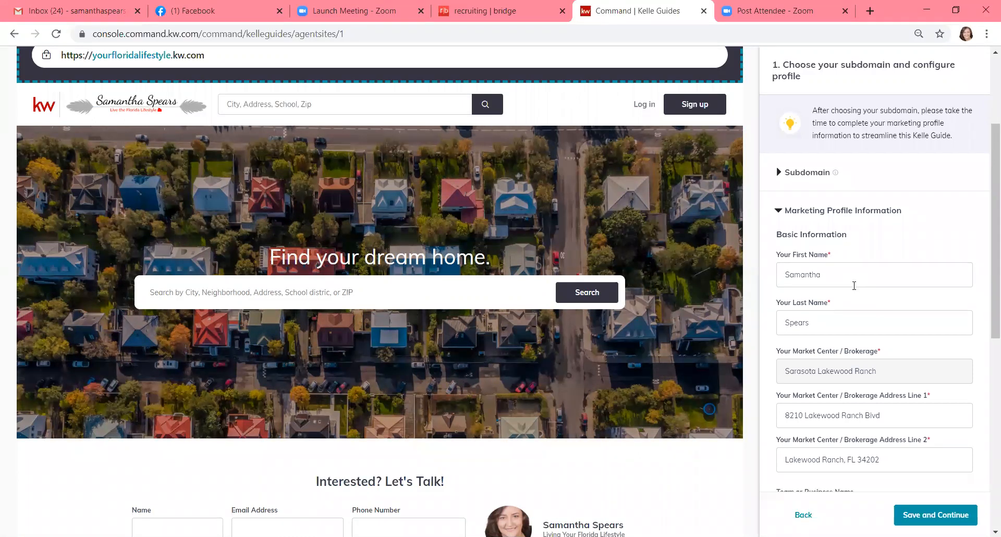
{"action": "scroll", "coordinate": [854, 285], "scroll_direction": "down", "scroll_amount": 3}
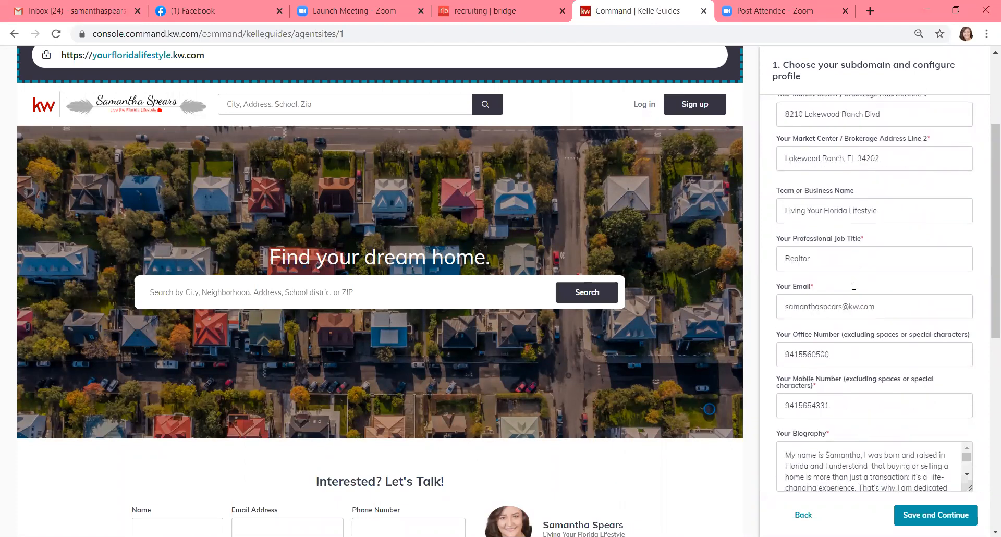
{"action": "scroll", "coordinate": [853, 285], "scroll_direction": "down", "scroll_amount": 7}
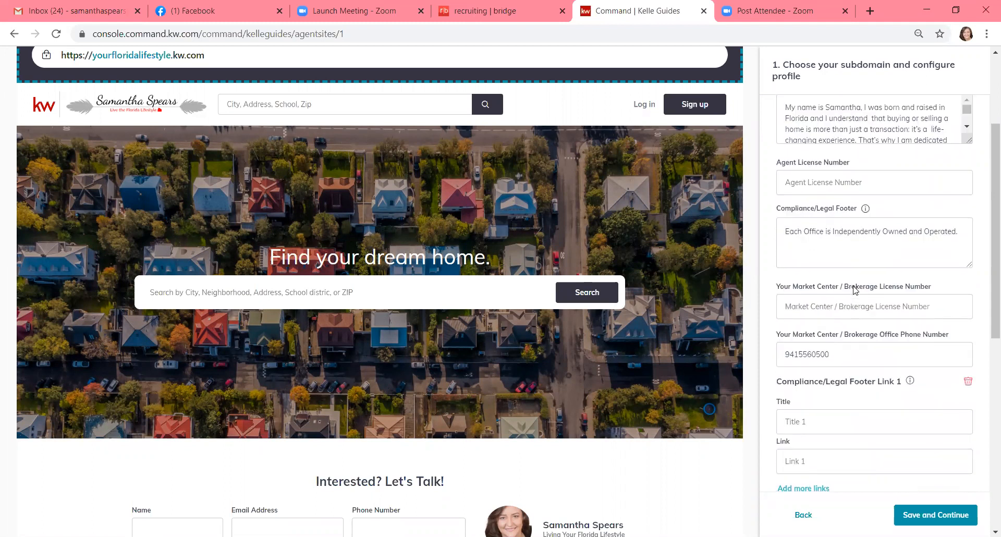
{"action": "scroll", "coordinate": [854, 268], "scroll_direction": "down", "scroll_amount": 3}
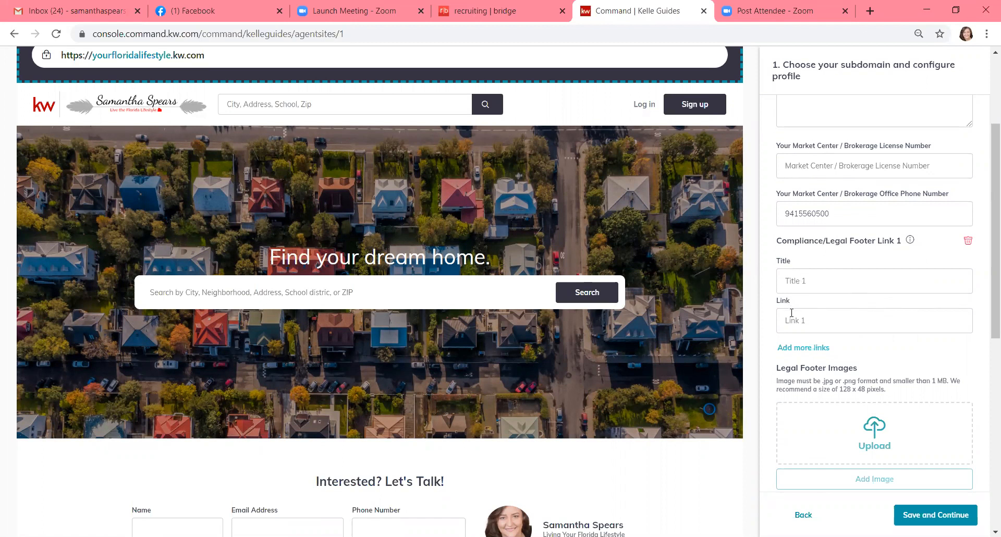
{"action": "scroll", "coordinate": [904, 270], "scroll_direction": "down", "scroll_amount": 4}
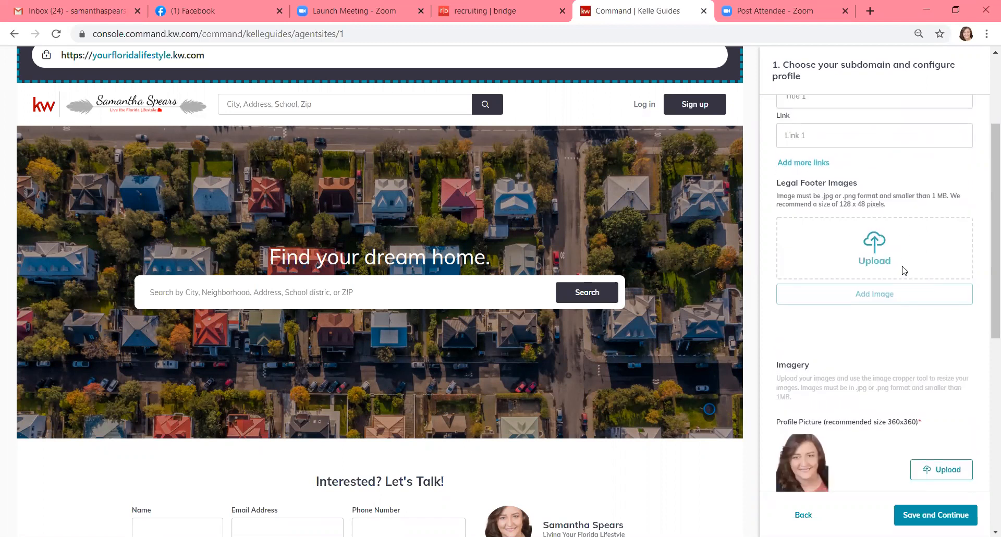
{"action": "scroll", "coordinate": [904, 270], "scroll_direction": "down", "scroll_amount": 4}
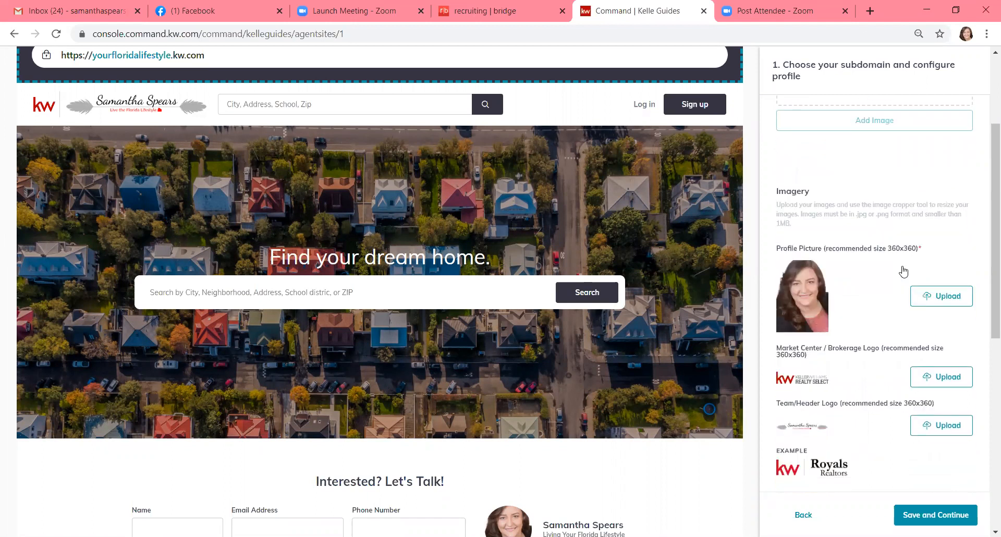
{"action": "scroll", "coordinate": [903, 271], "scroll_direction": "down", "scroll_amount": 1}
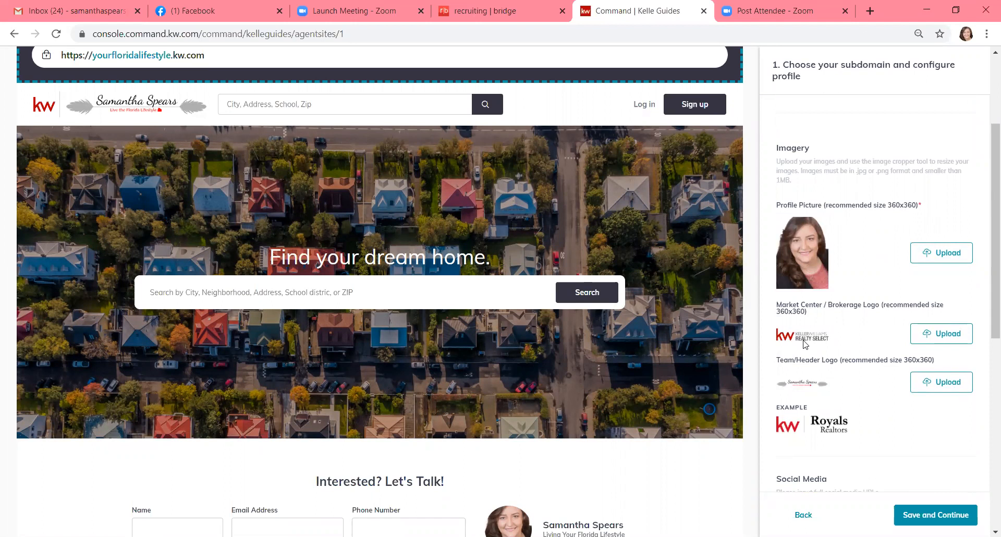
{"action": "scroll", "coordinate": [840, 308], "scroll_direction": "down", "scroll_amount": 1}
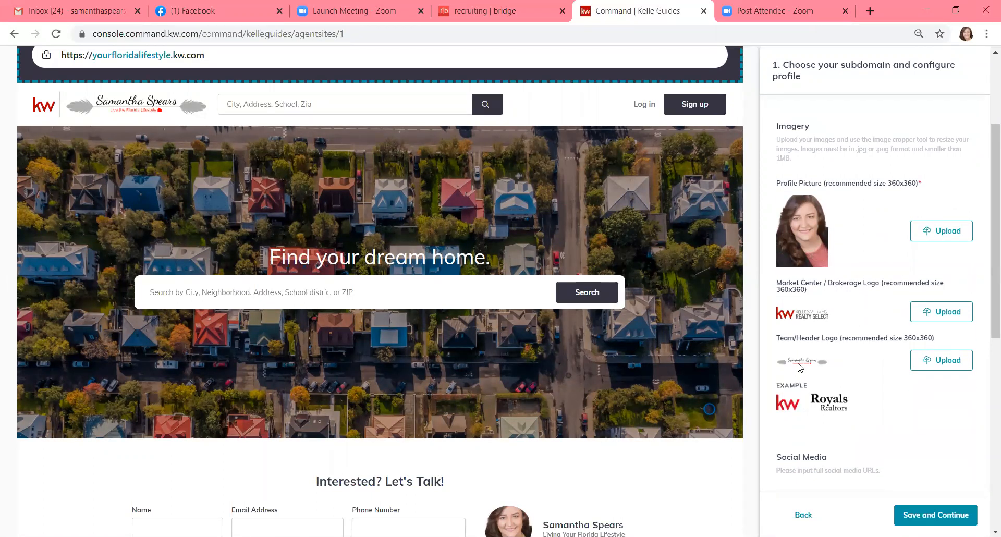
{"action": "scroll", "coordinate": [800, 366], "scroll_direction": "down", "scroll_amount": 6}
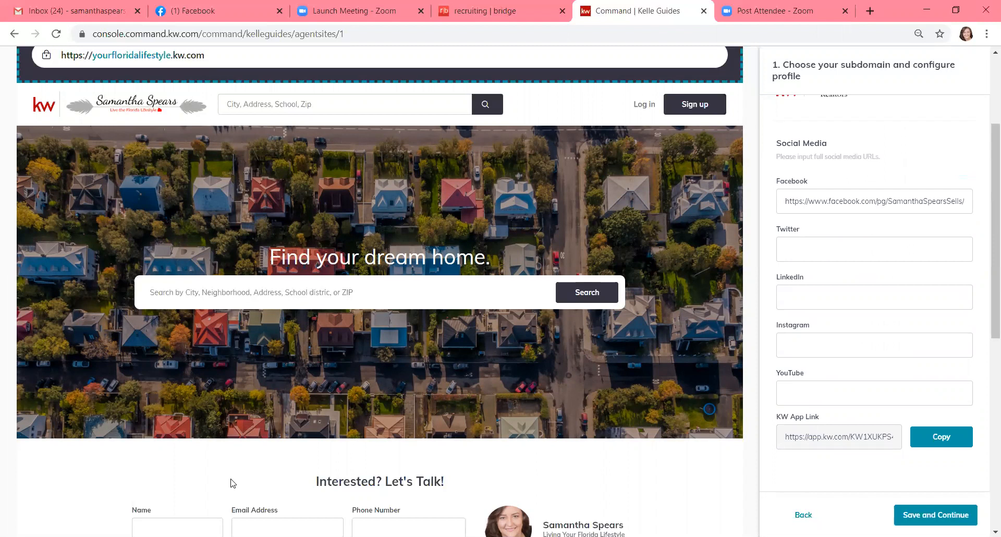
Save the subdomain and marketing profile settings and continue to Style and Theme
{"action": "scroll", "coordinate": [814, 287], "scroll_direction": "up", "scroll_amount": 20}
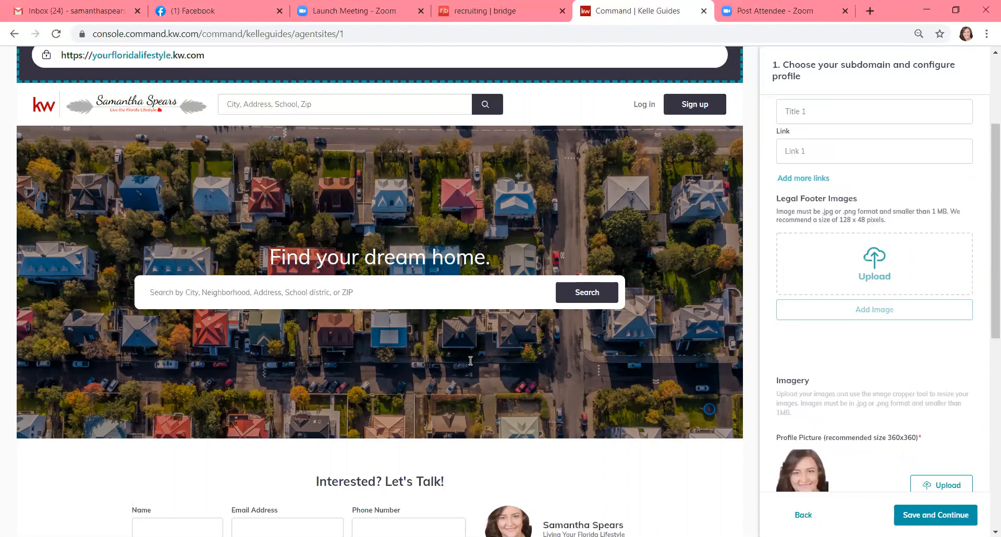
{"action": "scroll", "coordinate": [814, 287], "scroll_direction": "up", "scroll_amount": 2}
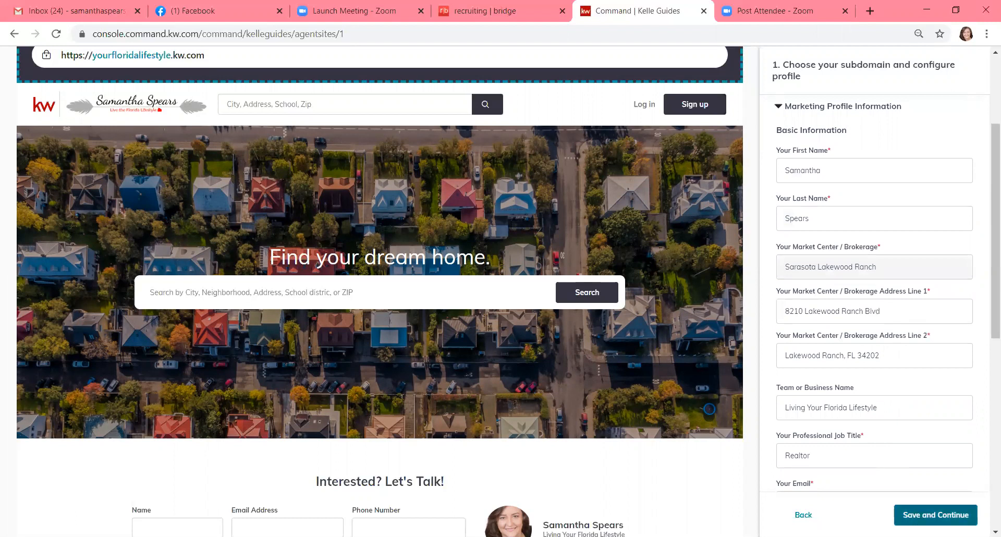
{"action": "left_click", "coordinate": [937, 516]}
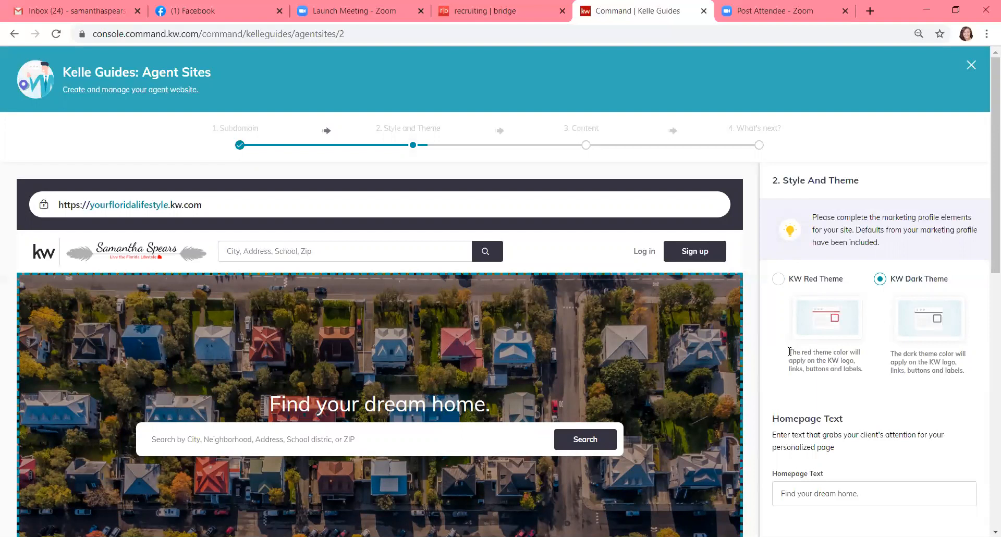
Examine the red and dark theme options, the homepage text setting, and the site preview down to its contact form and footer
{"action": "left_click_drag", "start_coordinate": [789, 352], "coordinate": [867, 371]}
{"action": "scroll", "coordinate": [876, 372], "scroll_direction": "down", "scroll_amount": 5}
{"action": "scroll", "coordinate": [875, 372], "scroll_direction": "up", "scroll_amount": 1}
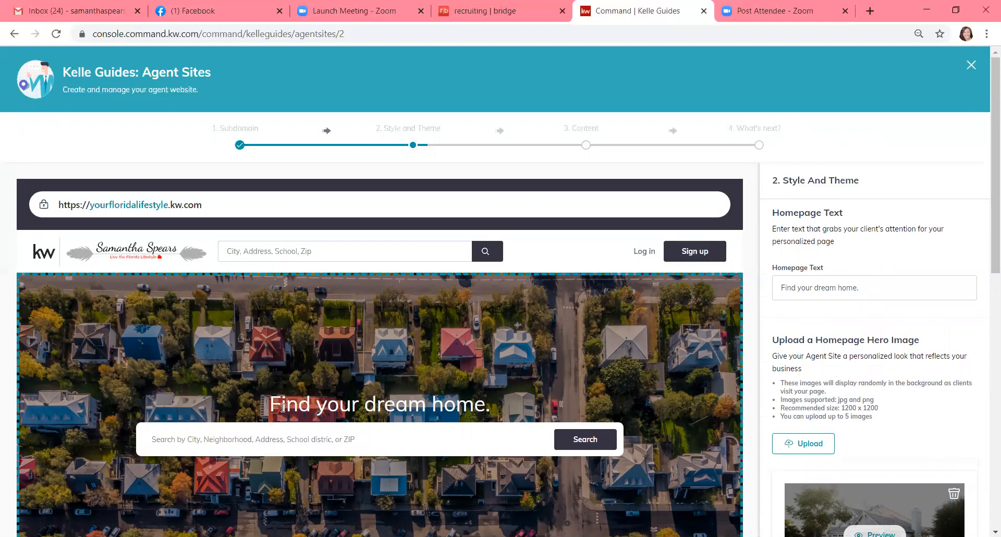
{"action": "left_click_drag", "start_coordinate": [271, 409], "coordinate": [496, 409]}
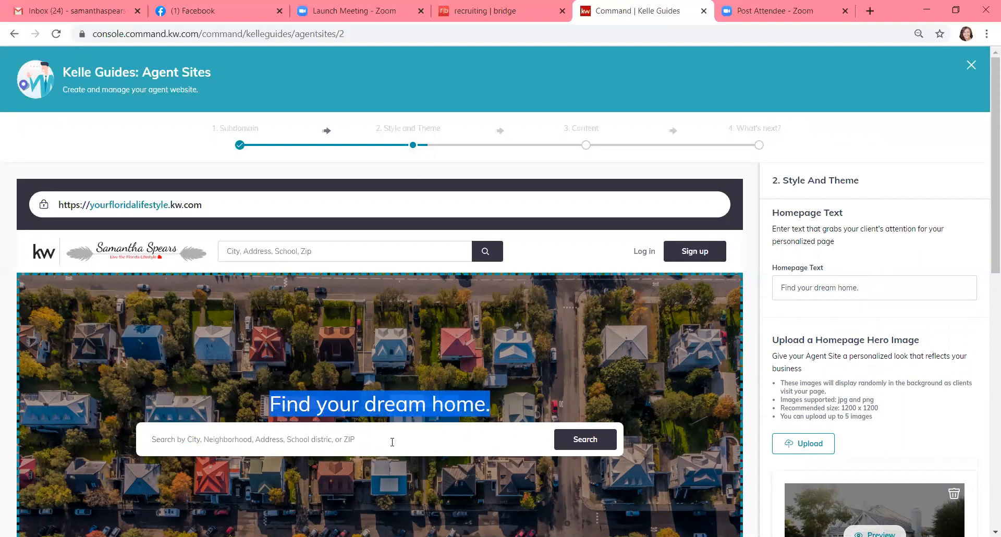
{"action": "scroll", "coordinate": [392, 442], "scroll_direction": "down", "scroll_amount": 6}
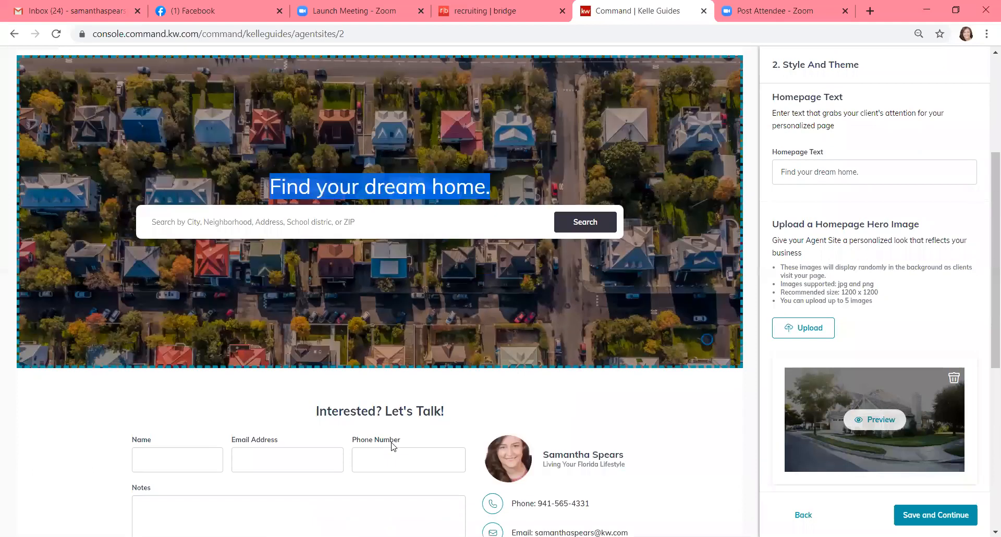
{"action": "scroll", "coordinate": [391, 441], "scroll_direction": "down", "scroll_amount": 5}
{"action": "scroll", "coordinate": [391, 442], "scroll_direction": "up", "scroll_amount": 5}
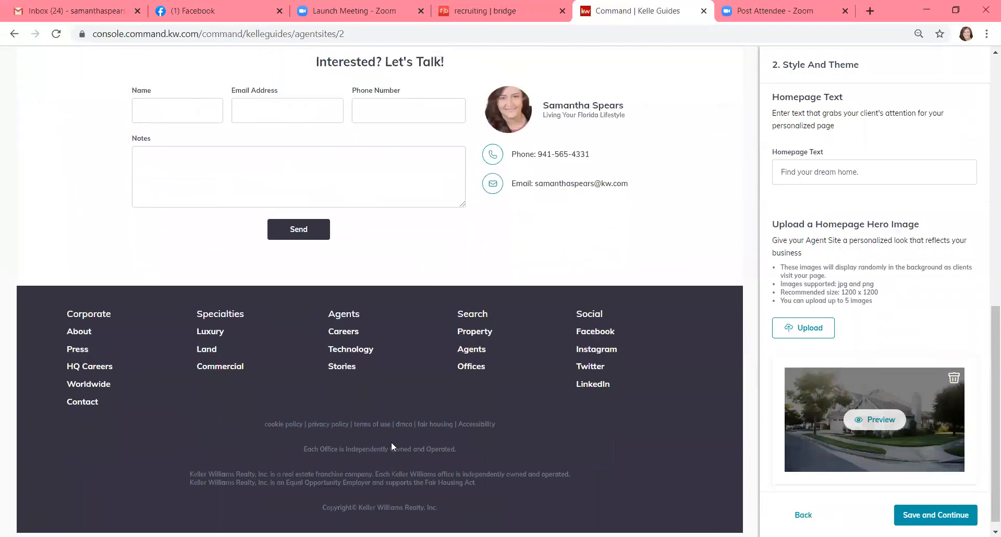
{"action": "scroll", "coordinate": [393, 447], "scroll_direction": "up", "scroll_amount": 4}
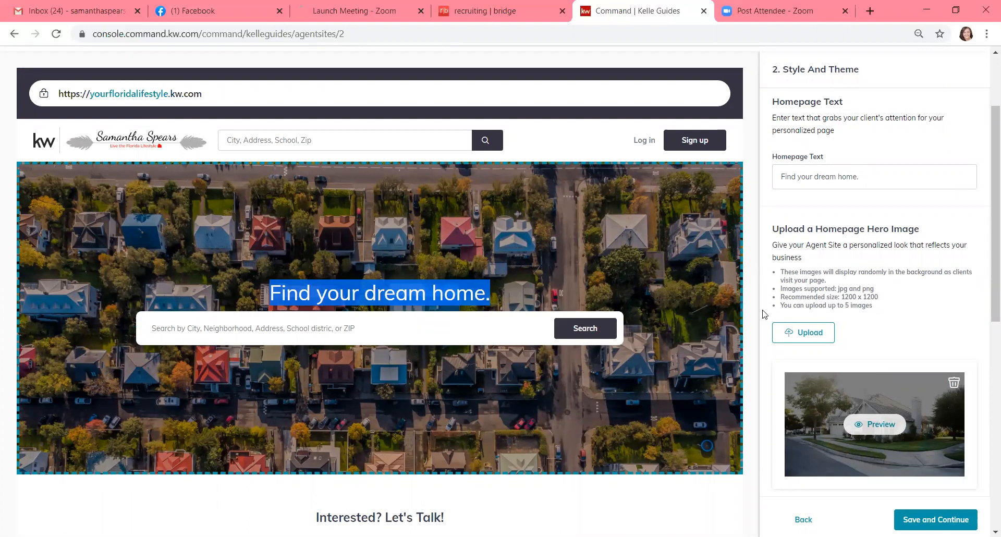
Review the homepage hero image requirements and all the hero images, along with the site preview
{"action": "scroll", "coordinate": [824, 292], "scroll_direction": "down", "scroll_amount": 1}
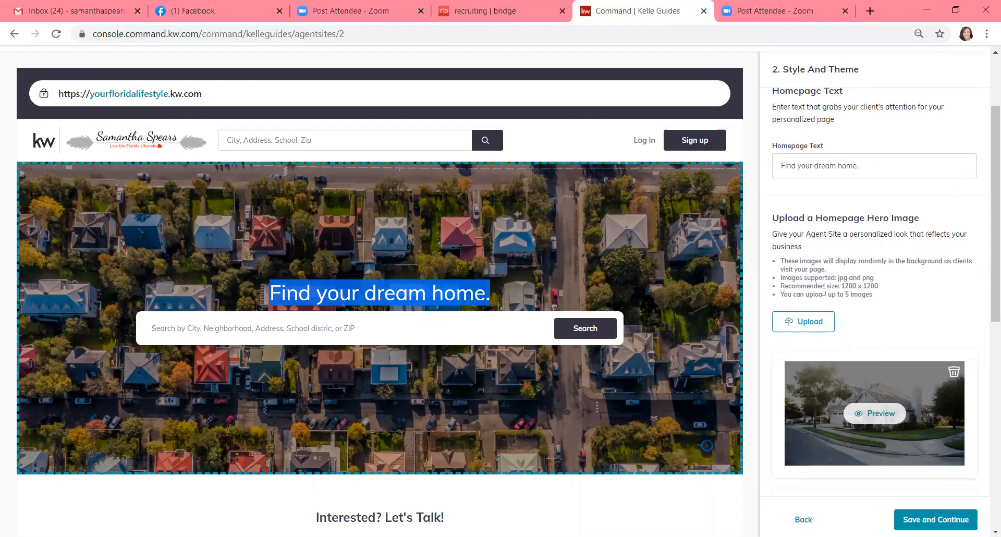
{"action": "scroll", "coordinate": [823, 292], "scroll_direction": "down", "scroll_amount": 6}
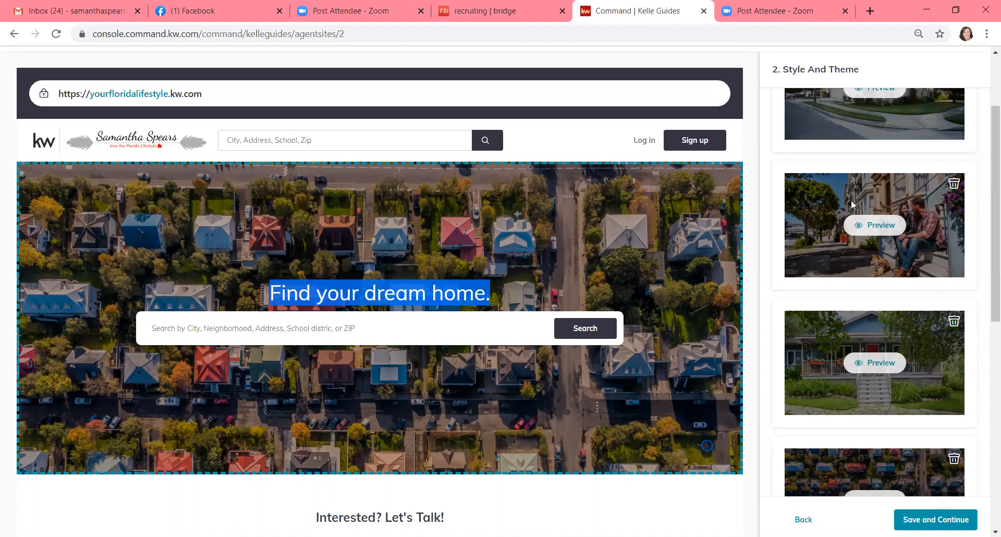
{"action": "scroll", "coordinate": [852, 204], "scroll_direction": "down", "scroll_amount": 2}
{"action": "scroll", "coordinate": [851, 205], "scroll_direction": "up", "scroll_amount": 5}
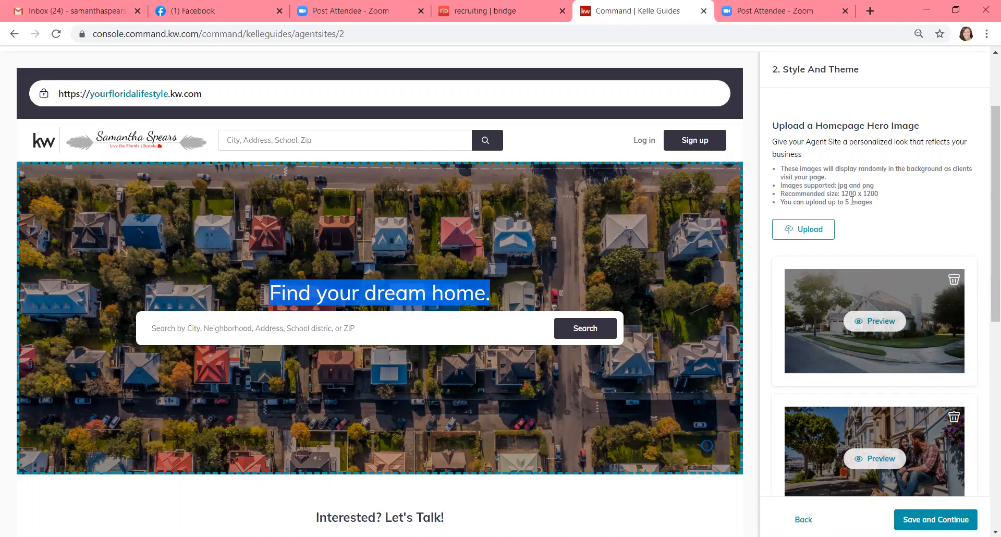
{"action": "scroll", "coordinate": [988, 141], "scroll_direction": "down", "scroll_amount": 5}
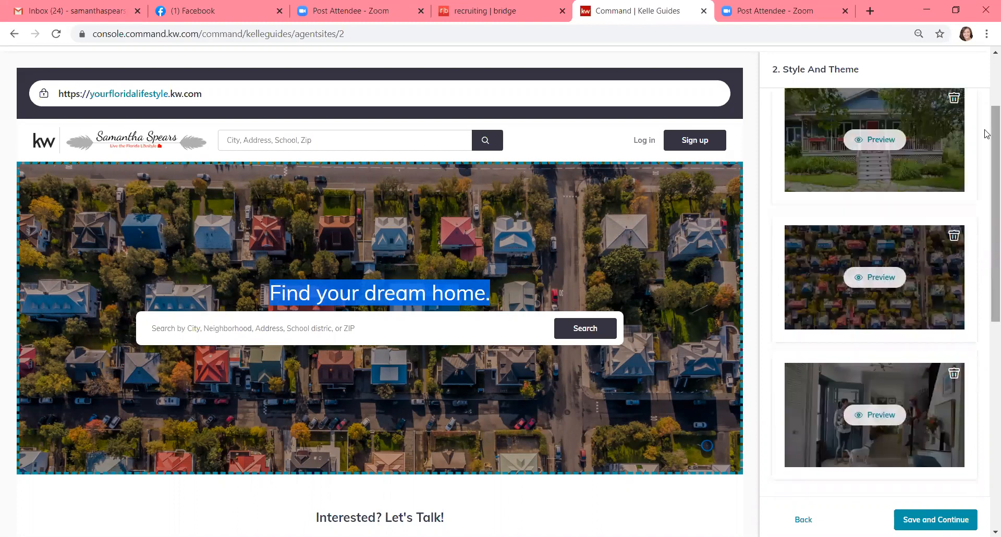
{"action": "scroll", "coordinate": [987, 237], "scroll_direction": "down", "scroll_amount": 8}
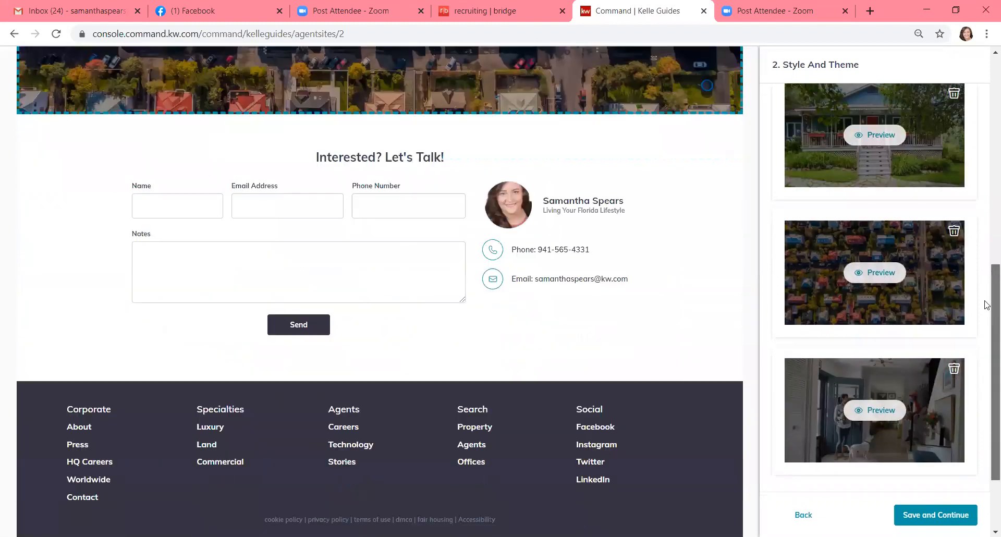
{"action": "scroll", "coordinate": [986, 324], "scroll_direction": "up", "scroll_amount": 1}
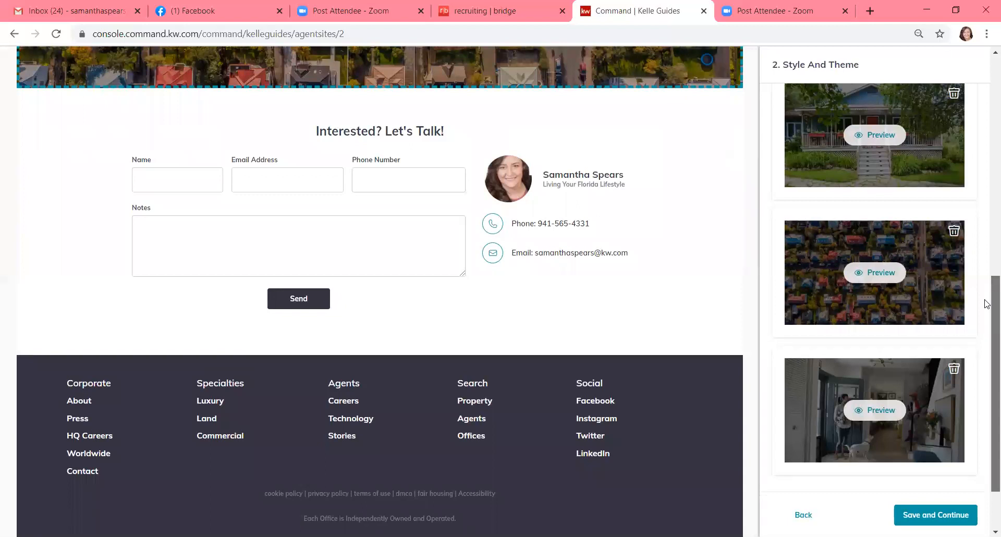
{"action": "left_click_drag", "start_coordinate": [987, 304], "coordinate": [986, 125]}
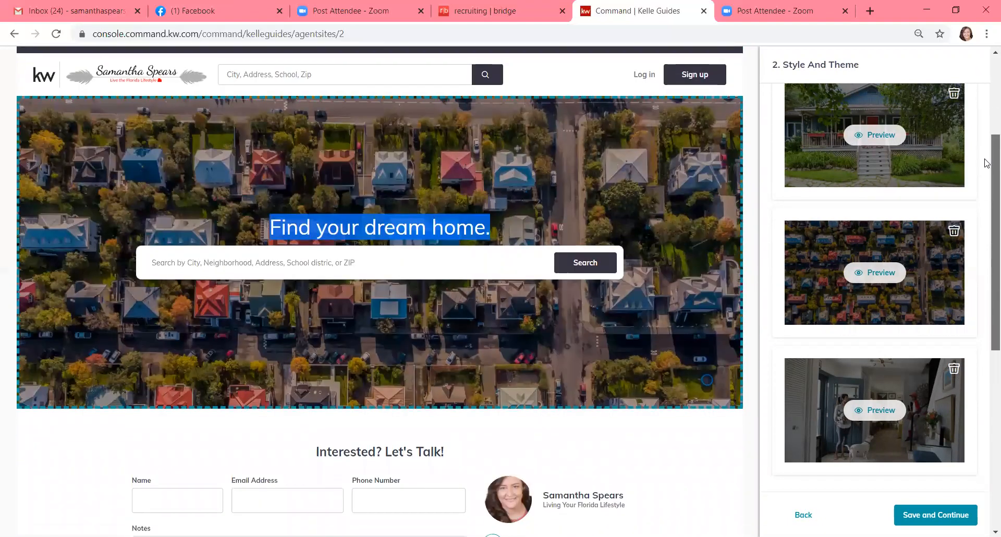
Save the style and theme, then review the Buying or Selling page's title, URL slug and SEO description
{"action": "left_click", "coordinate": [927, 517]}
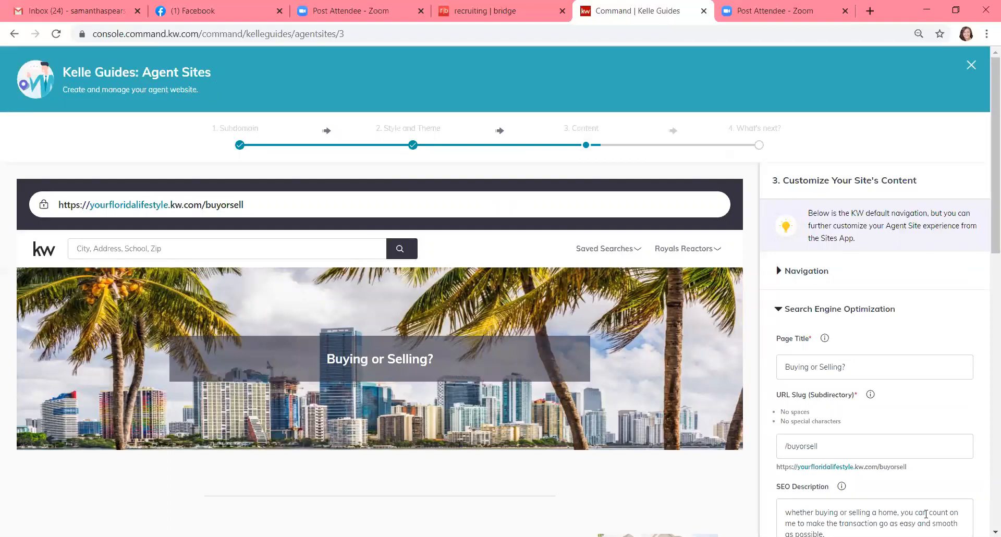
{"action": "left_click_drag", "start_coordinate": [986, 198], "coordinate": [985, 237]}
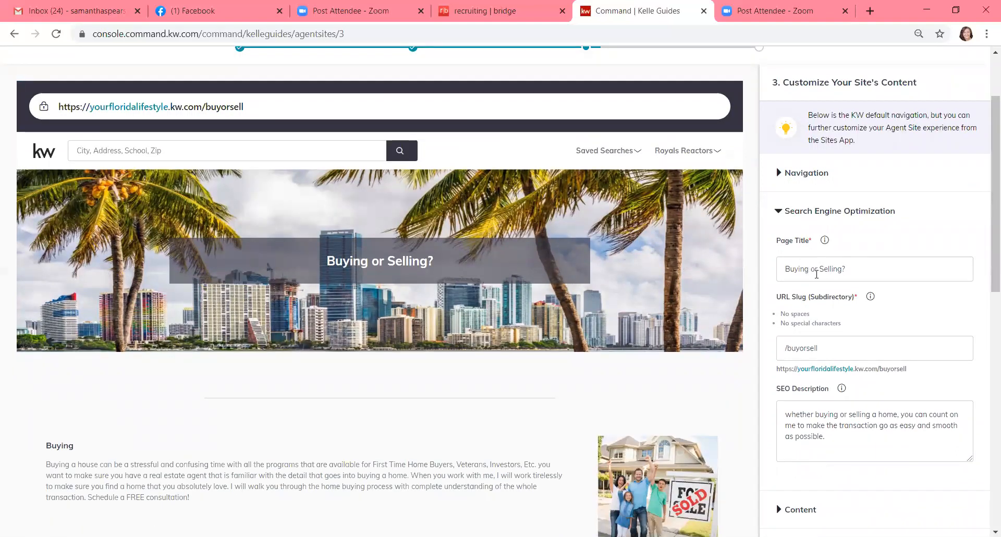
{"action": "left_click_drag", "start_coordinate": [327, 261], "coordinate": [452, 275]}
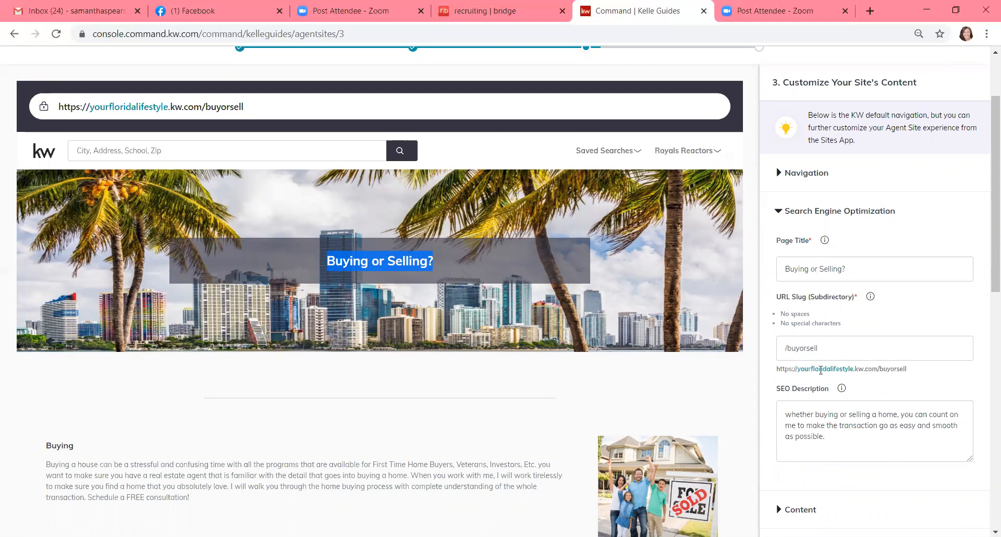
{"action": "left_click_drag", "start_coordinate": [907, 369], "coordinate": [879, 371]}
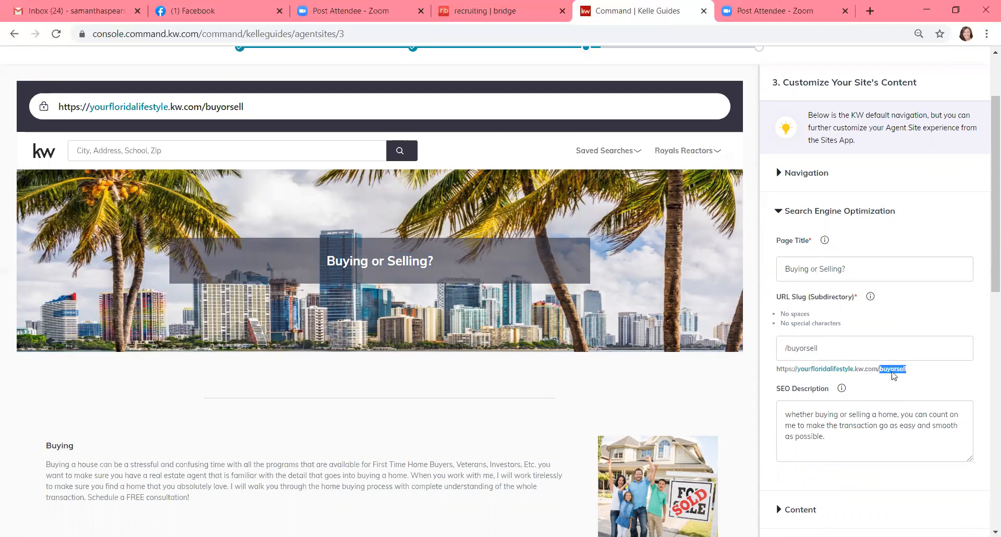
{"action": "scroll", "coordinate": [891, 399], "scroll_direction": "down", "scroll_amount": 3}
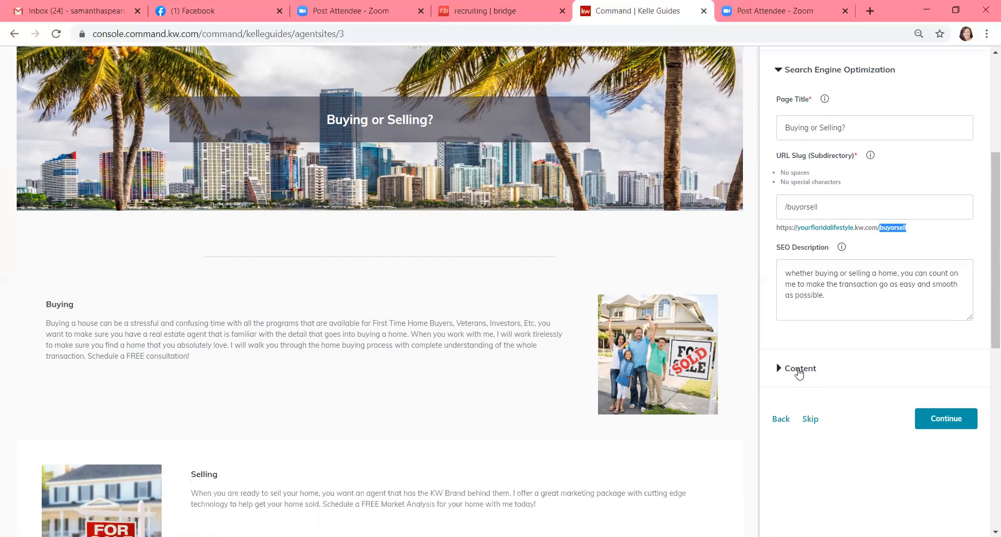
Enter the sample text "ghfhghjfglfh" as the intro paragraph in the Buying or Selling page's content
{"action": "left_click", "coordinate": [798, 370]}
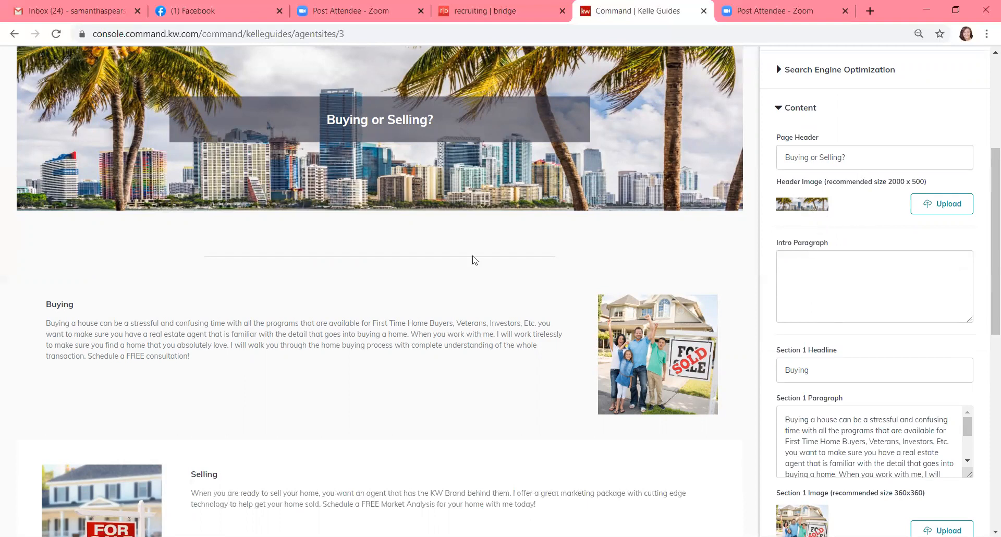
{"action": "left_click", "coordinate": [806, 269]}
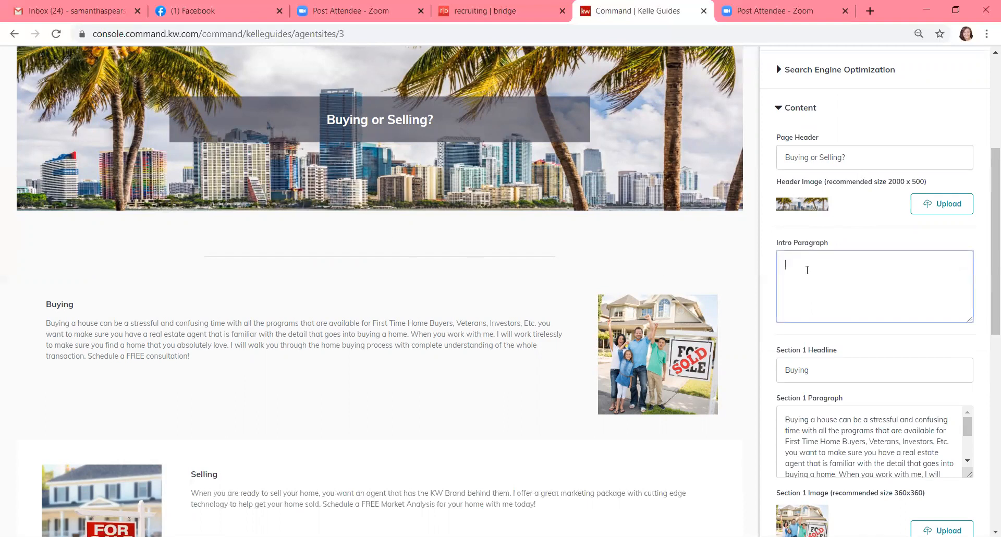
{"action": "type", "text": "ghfhghjfgifh"}
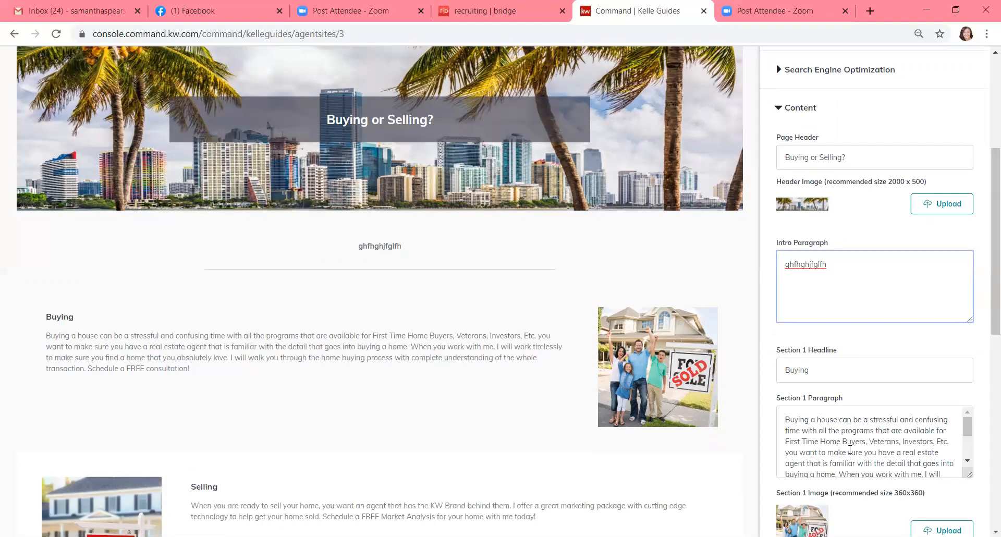
Review the Buying, Selling and footer content sections against the preview and continue to the About Me page
{"action": "scroll", "coordinate": [850, 450], "scroll_direction": "down", "scroll_amount": 3}
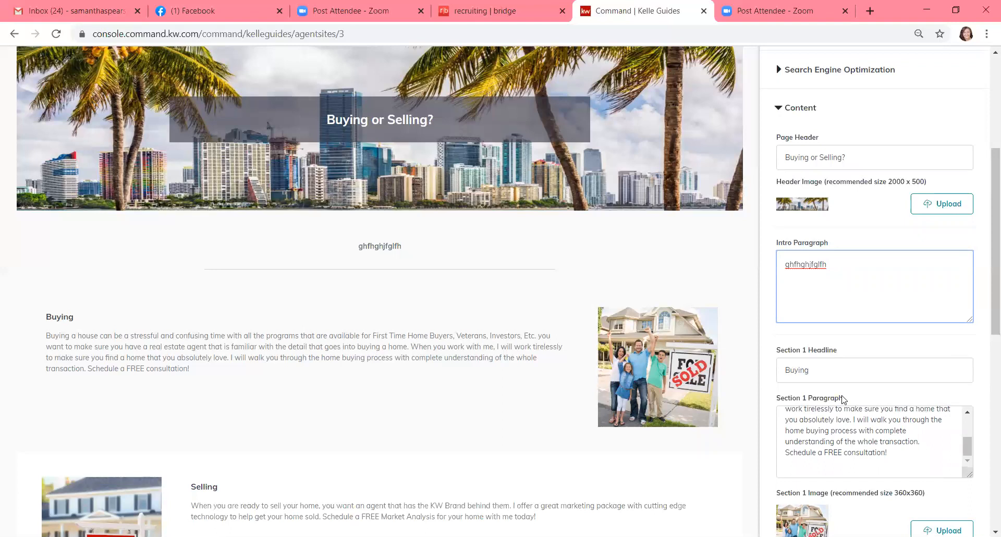
{"action": "scroll", "coordinate": [849, 435], "scroll_direction": "down", "scroll_amount": 3}
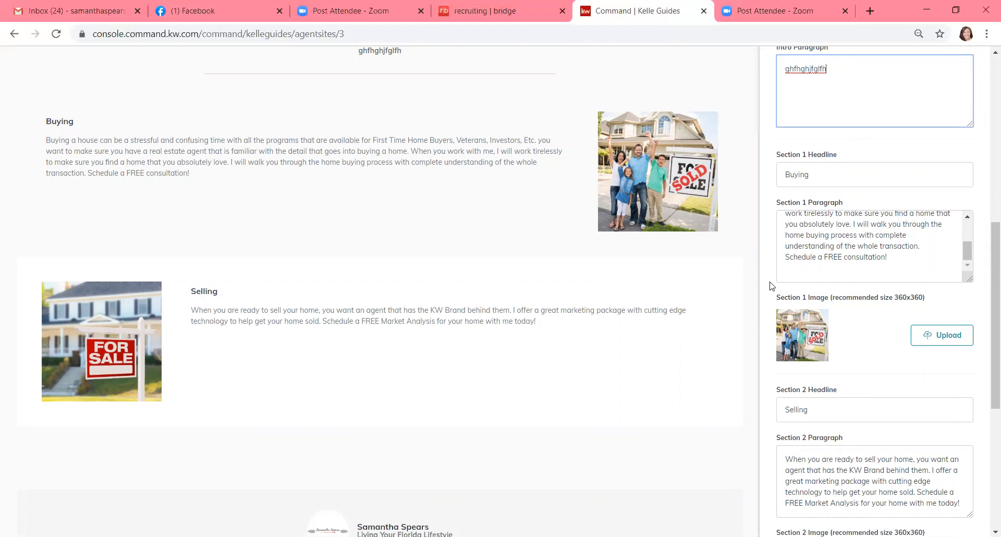
{"action": "scroll", "coordinate": [771, 285], "scroll_direction": "down", "scroll_amount": 6}
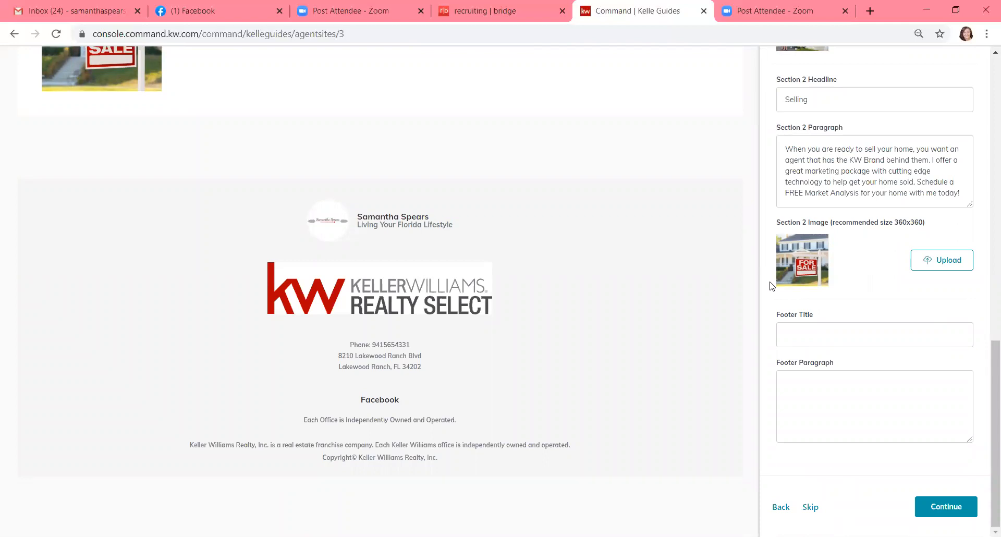
{"action": "scroll", "coordinate": [771, 286], "scroll_direction": "up", "scroll_amount": 9}
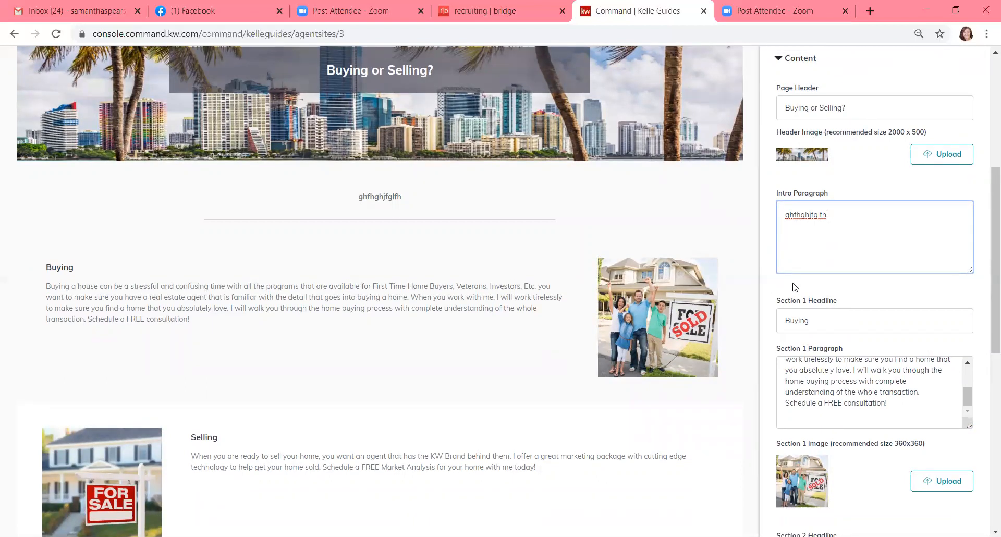
{"action": "scroll", "coordinate": [809, 290], "scroll_direction": "down", "scroll_amount": 9}
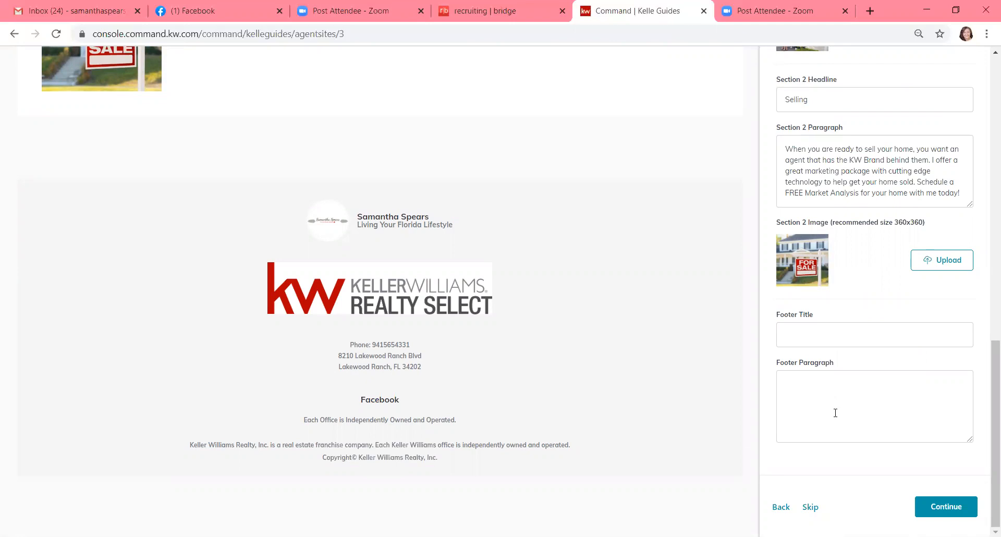
{"action": "left_click", "coordinate": [950, 509]}
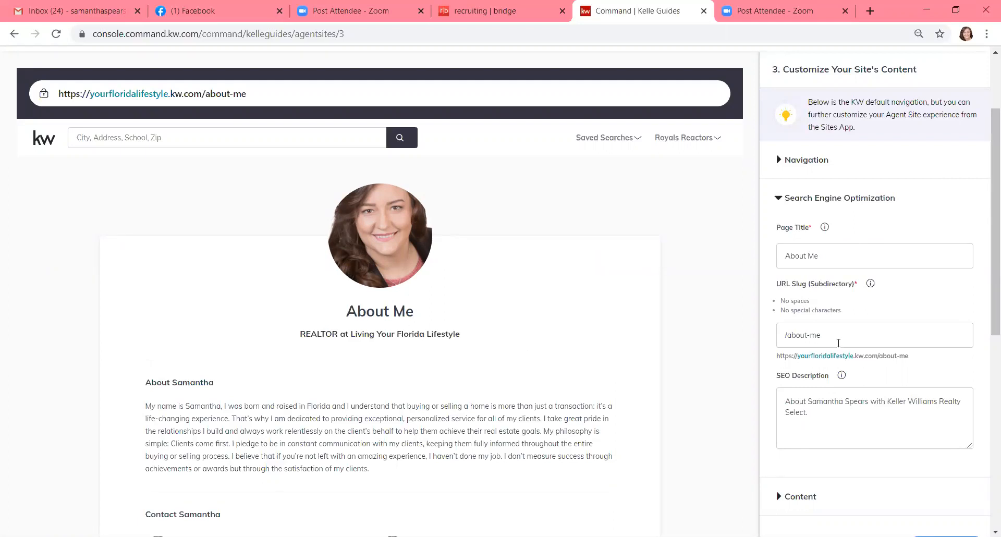
Examine the About Me page's search engine settings, titles, bio and contact fields along with its preview down to the footer
{"action": "scroll", "coordinate": [850, 357], "scroll_direction": "down", "scroll_amount": 2}
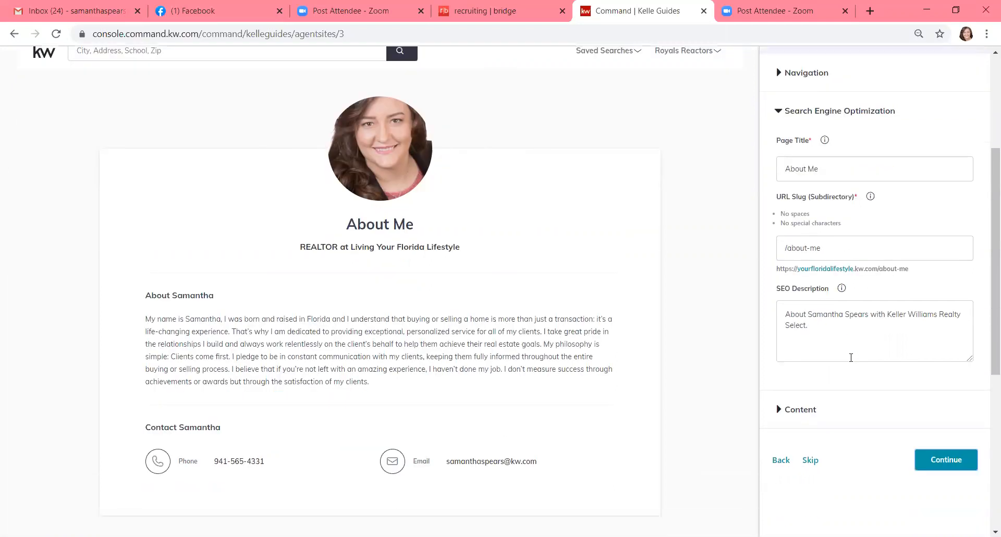
{"action": "left_click", "coordinate": [800, 410]}
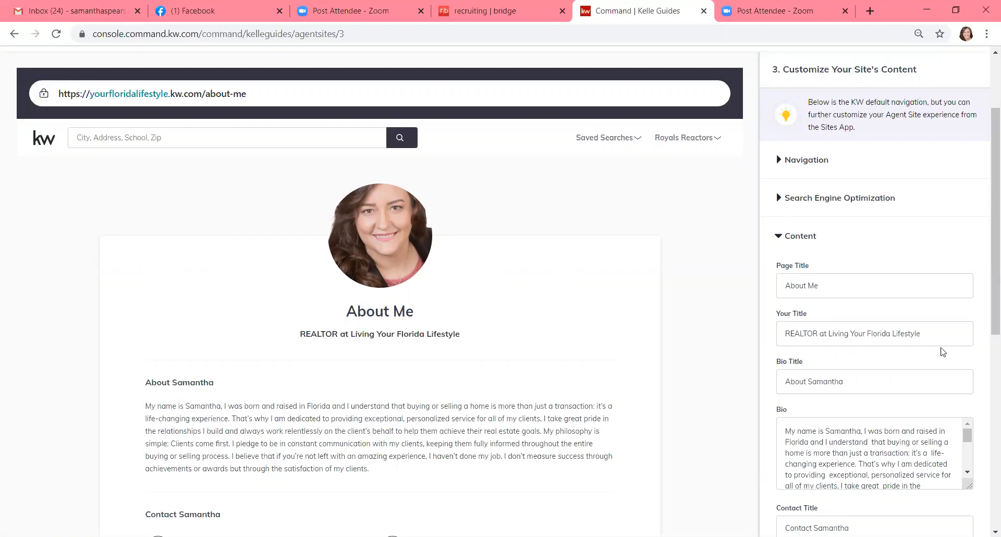
{"action": "left_click_drag", "start_coordinate": [459, 334], "coordinate": [393, 332]}
{"action": "scroll", "coordinate": [805, 371], "scroll_direction": "down", "scroll_amount": 3}
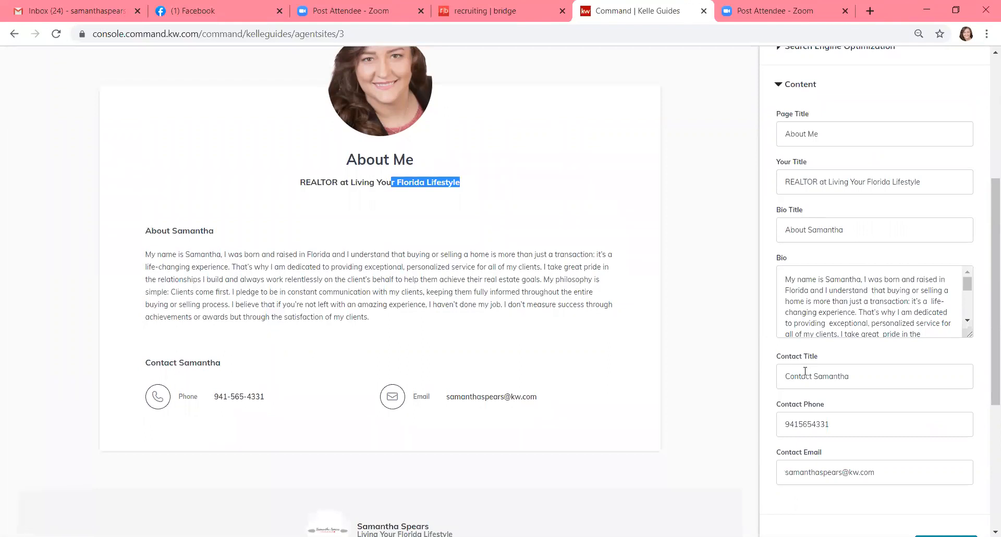
{"action": "scroll", "coordinate": [804, 371], "scroll_direction": "down", "scroll_amount": 5}
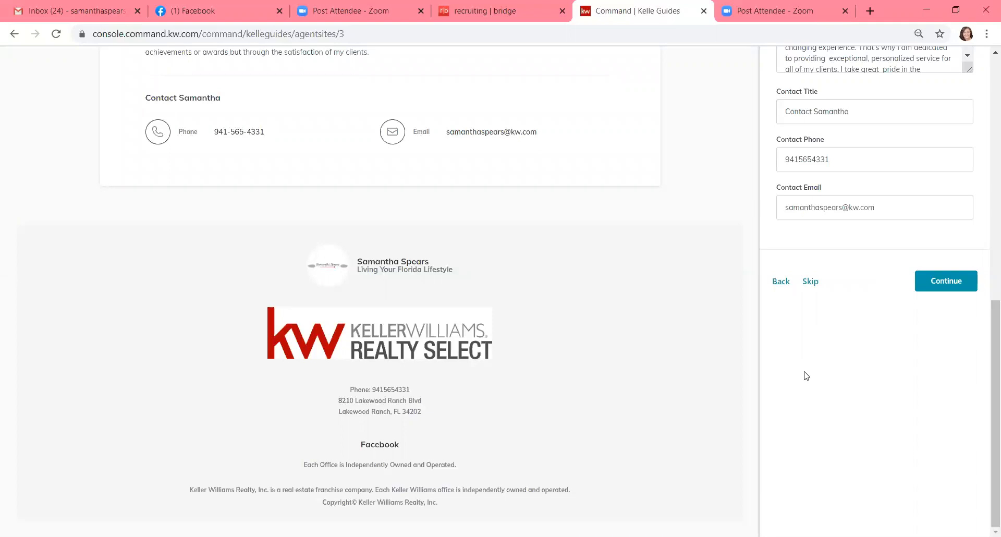
{"action": "scroll", "coordinate": [804, 375], "scroll_direction": "up", "scroll_amount": 10}
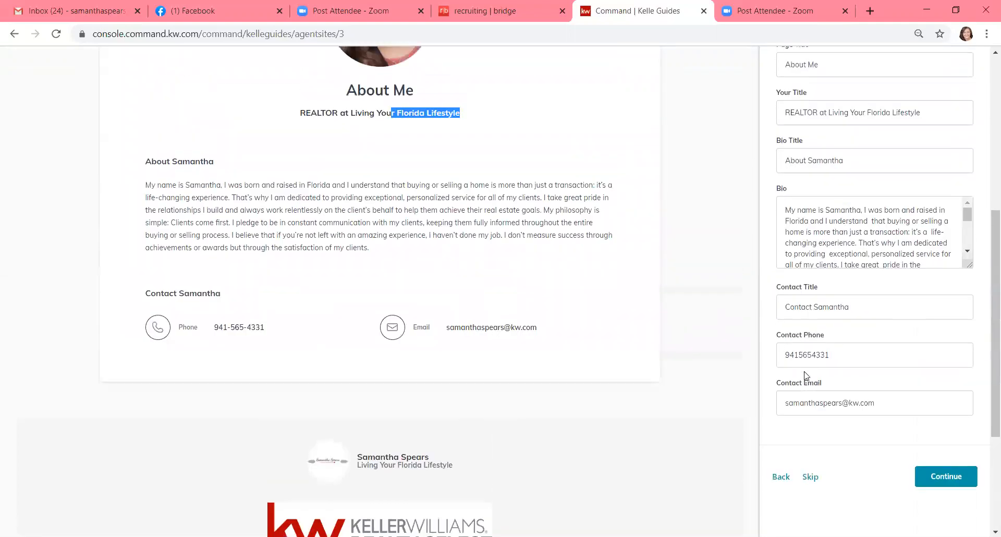
{"action": "scroll", "coordinate": [805, 375], "scroll_direction": "down", "scroll_amount": 8}
{"action": "scroll", "coordinate": [804, 375], "scroll_direction": "up", "scroll_amount": 7}
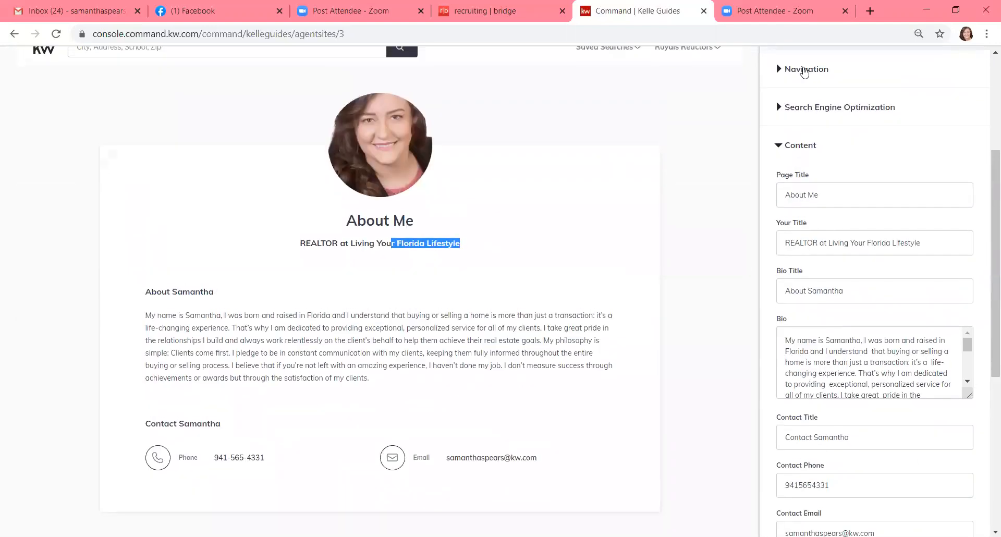
Review the site navigation's page order and continue to the Contact Us page
{"action": "left_click", "coordinate": [804, 71]}
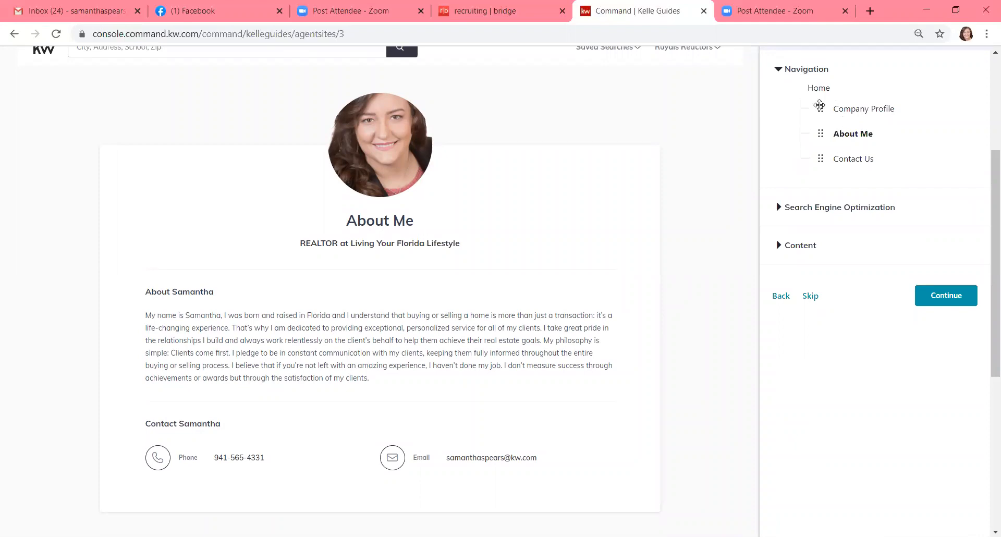
{"action": "scroll", "coordinate": [820, 113], "scroll_direction": "up", "scroll_amount": 4}
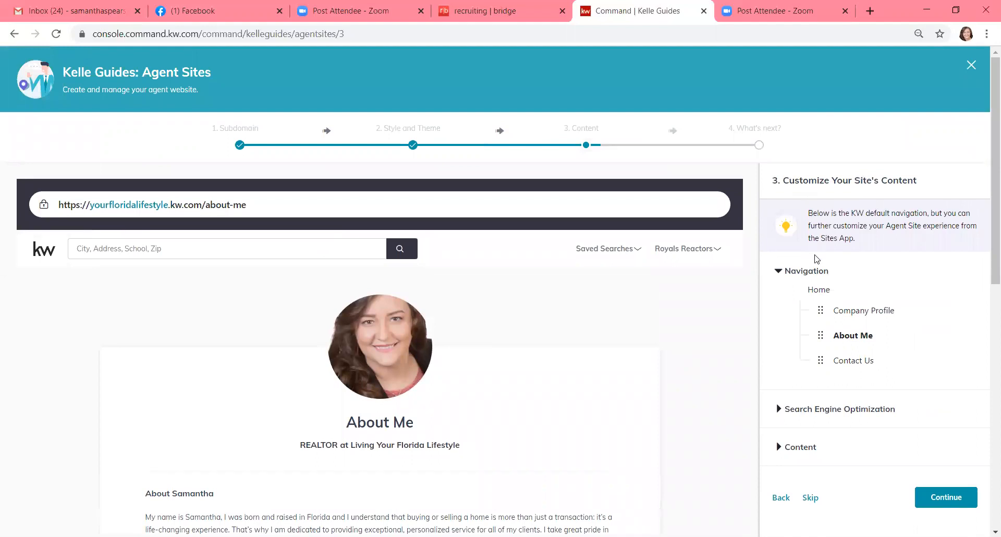
{"action": "mouse_move", "coordinate": [816, 314]}
{"action": "left_mouse_down"}
{"action": "mouse_move", "coordinate": [829, 356]}
{"action": "mouse_move", "coordinate": [830, 324]}
{"action": "mouse_move", "coordinate": [826, 317]}
{"action": "mouse_move", "coordinate": [822, 360]}
{"action": "mouse_move", "coordinate": [824, 313]}
{"action": "left_mouse_up"}
{"action": "scroll", "coordinate": [873, 366], "scroll_direction": "down", "scroll_amount": 1}
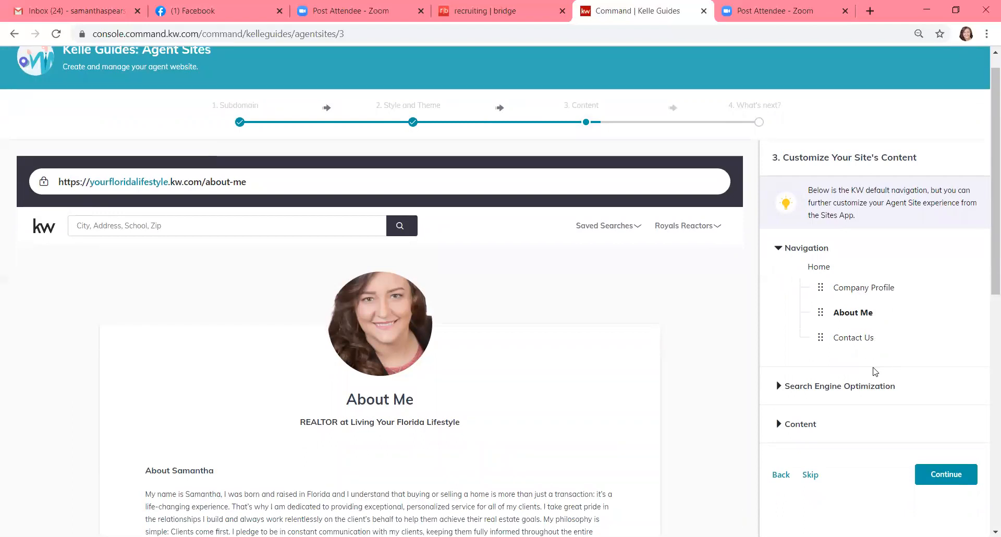
{"action": "scroll", "coordinate": [874, 371], "scroll_direction": "down", "scroll_amount": 3}
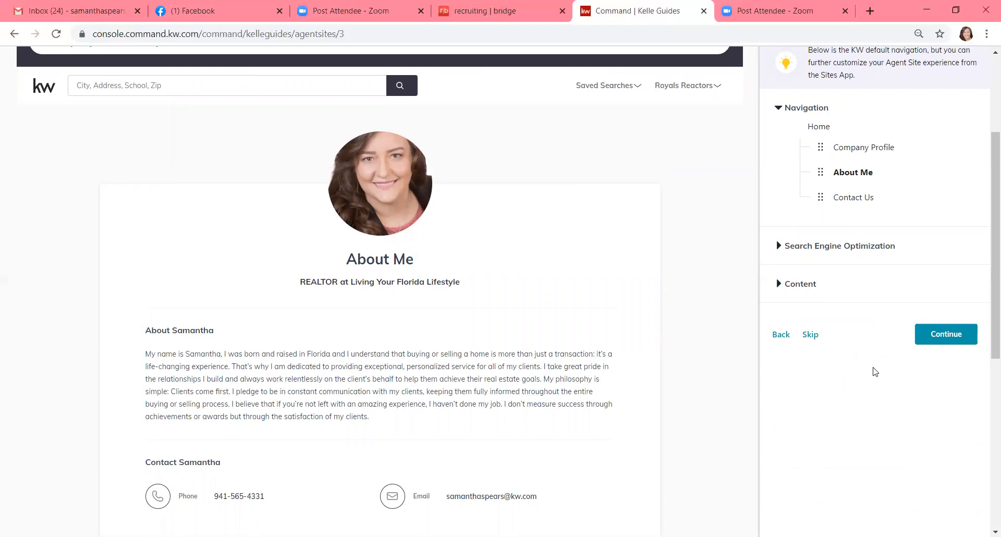
{"action": "left_click", "coordinate": [929, 343]}
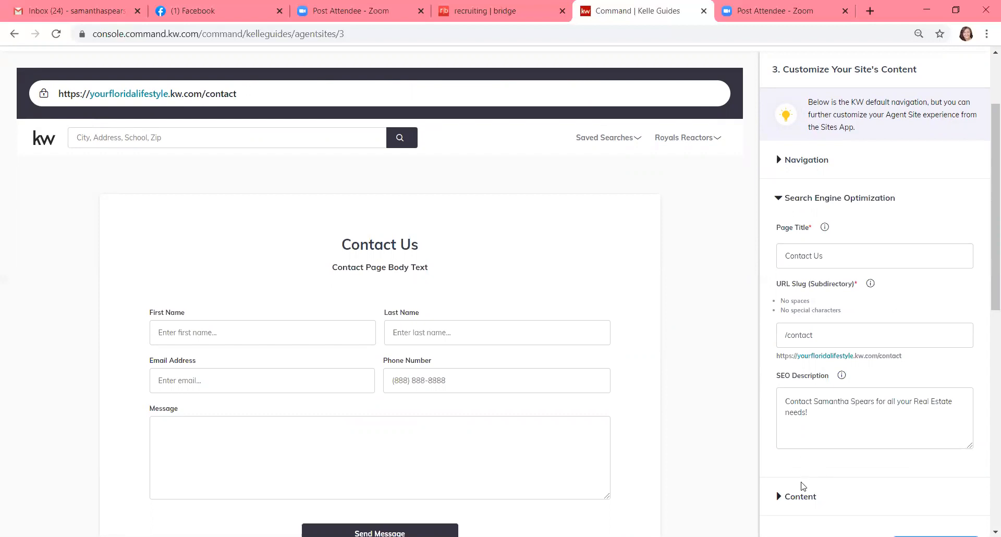
Review the Contact Us page's content fields, including the page header, intro paragraph, message hint, phone and email
{"action": "left_click", "coordinate": [800, 498]}
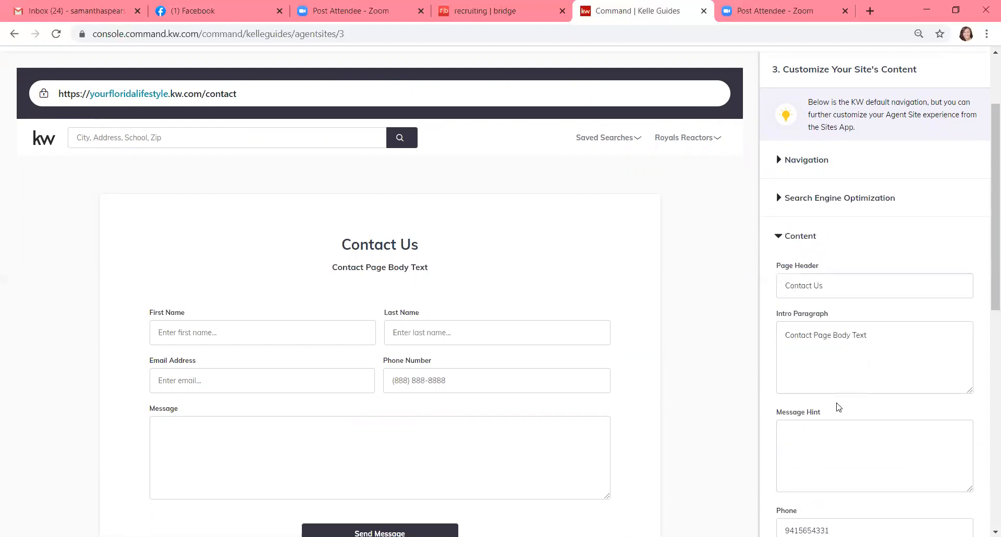
{"action": "scroll", "coordinate": [837, 406], "scroll_direction": "down", "scroll_amount": 2}
{"action": "scroll", "coordinate": [836, 405], "scroll_direction": "down", "scroll_amount": 2}
{"action": "scroll", "coordinate": [837, 408], "scroll_direction": "up", "scroll_amount": 1}
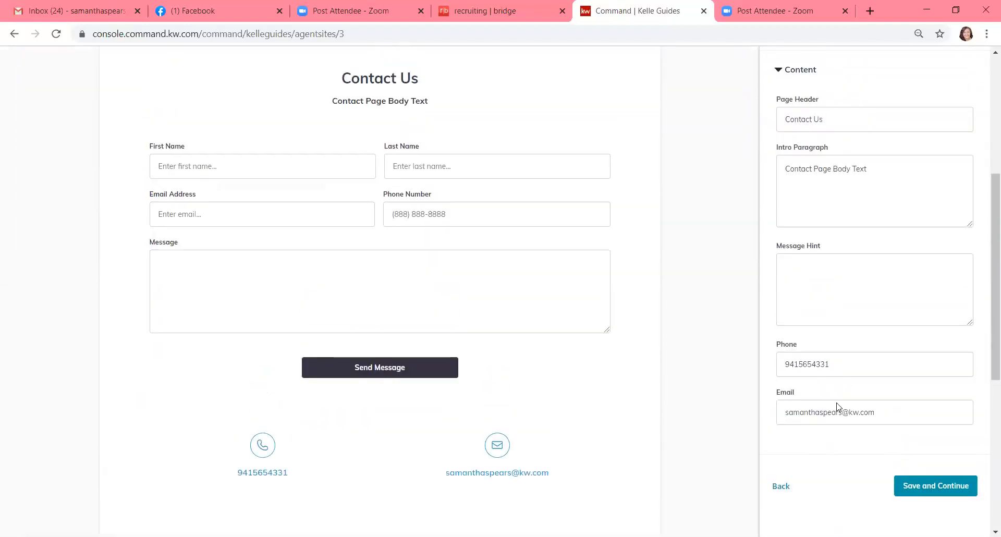
{"action": "left_click", "coordinate": [880, 171]}
{"action": "left_click_drag", "start_coordinate": [868, 172], "coordinate": [772, 185]}
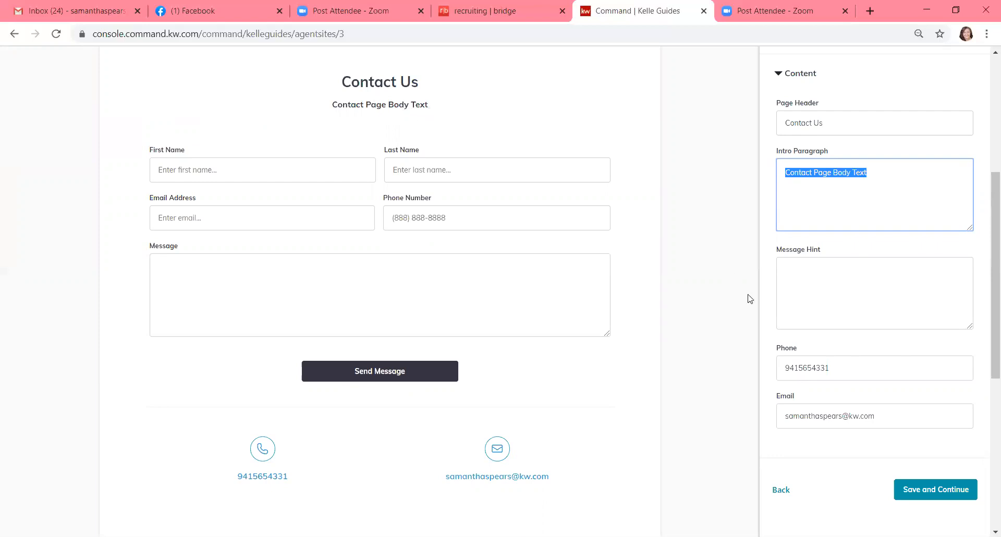
Set the contact form's message hint to "What are you interested in?"
{"action": "left_click", "coordinate": [813, 287]}
{"action": "left_click", "coordinate": [472, 277]}
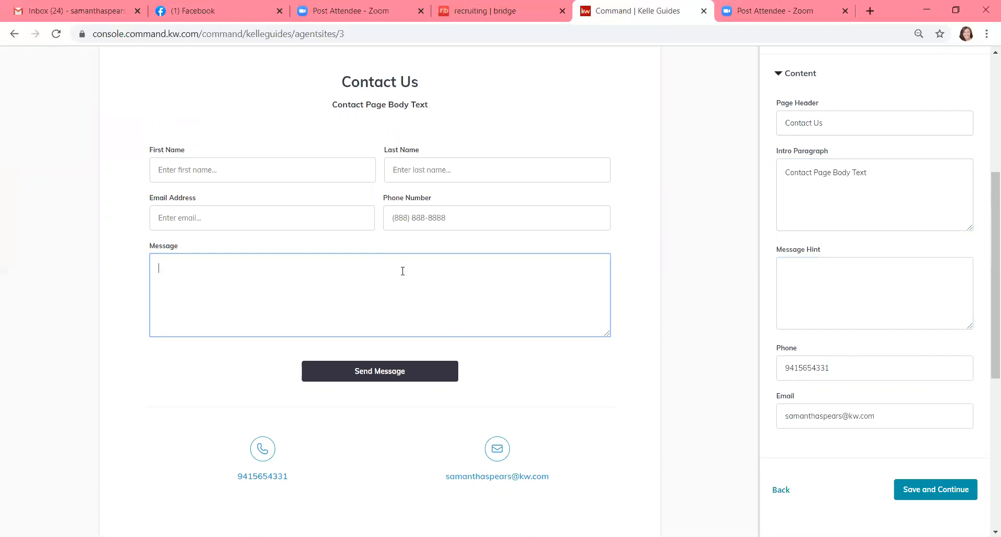
{"action": "left_click", "coordinate": [843, 293]}
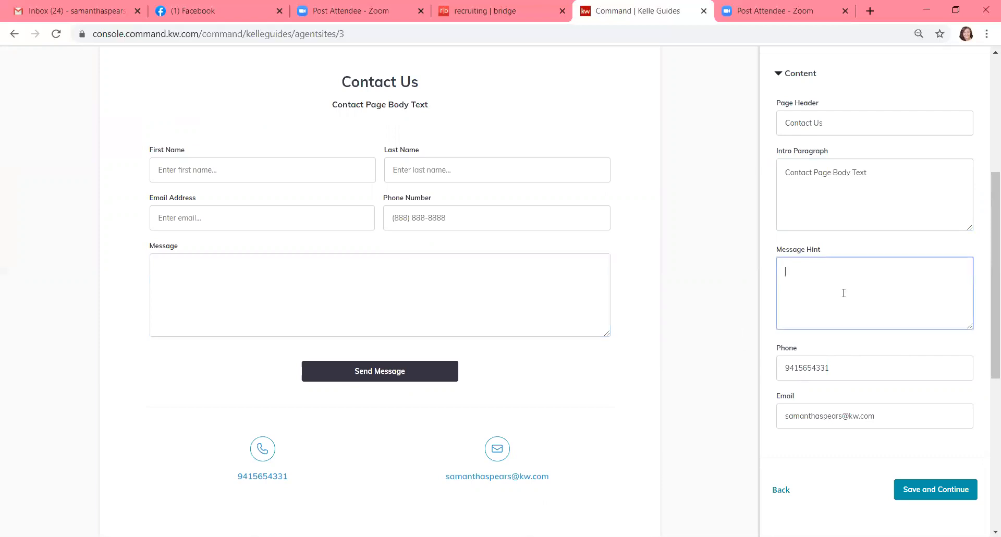
{"action": "type", "text": "What are you inter"}
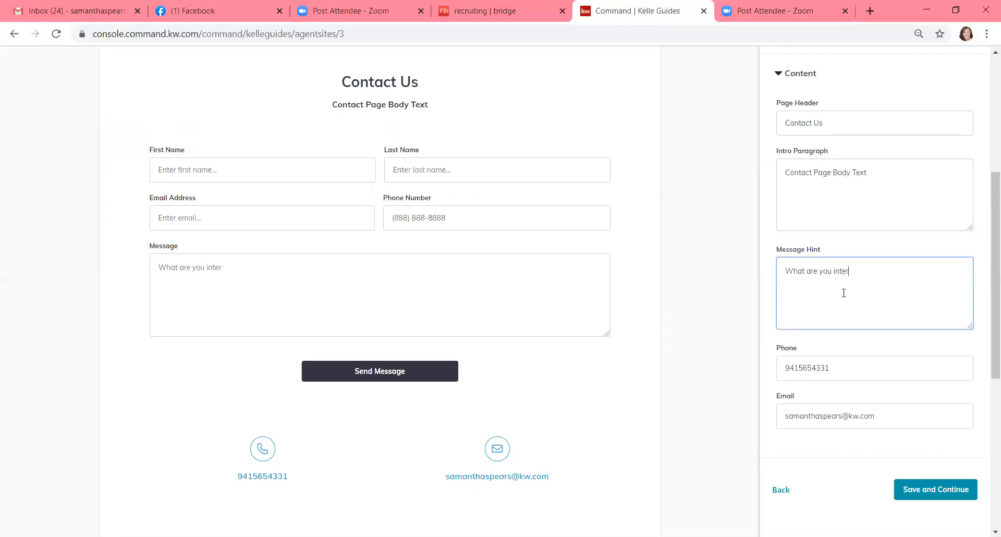
{"action": "type", "text": "ested in?"}
Check the whole Contact Us page preview, then save the site content and continue
{"action": "scroll", "coordinate": [668, 364], "scroll_direction": "down", "scroll_amount": 5}
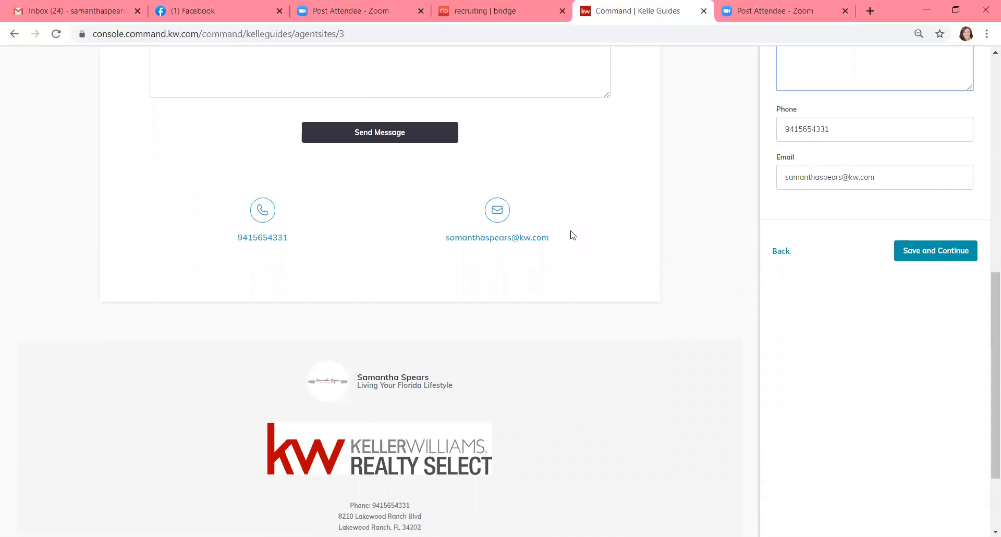
{"action": "scroll", "coordinate": [571, 234], "scroll_direction": "up", "scroll_amount": 7}
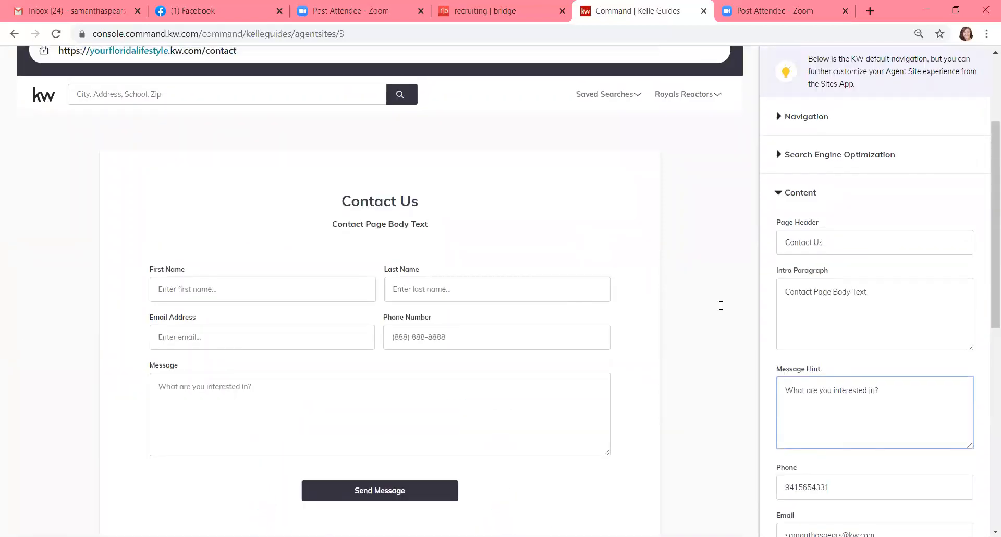
{"action": "scroll", "coordinate": [720, 305], "scroll_direction": "down", "scroll_amount": 7}
{"action": "left_click", "coordinate": [957, 271]}
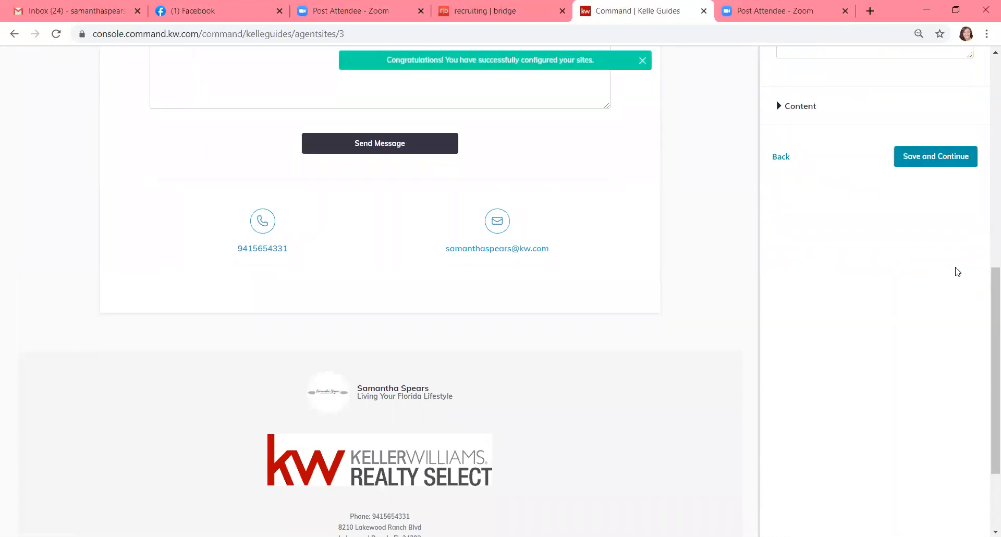